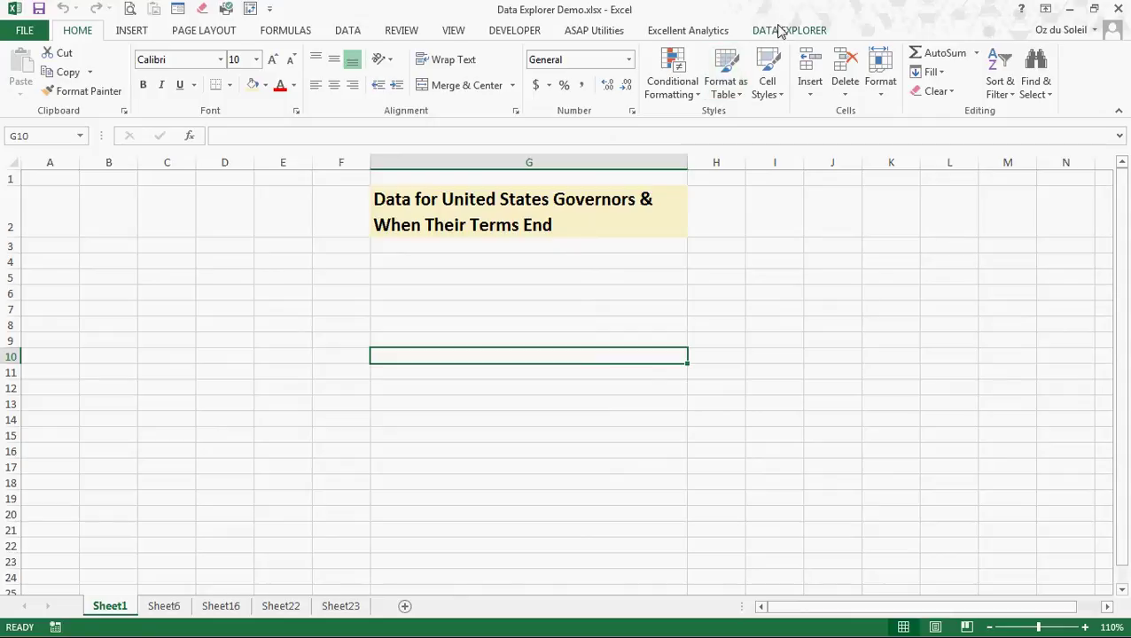
Search online for 'united states governors by party' and import the State governors table into Sheet17.
click(780, 30)
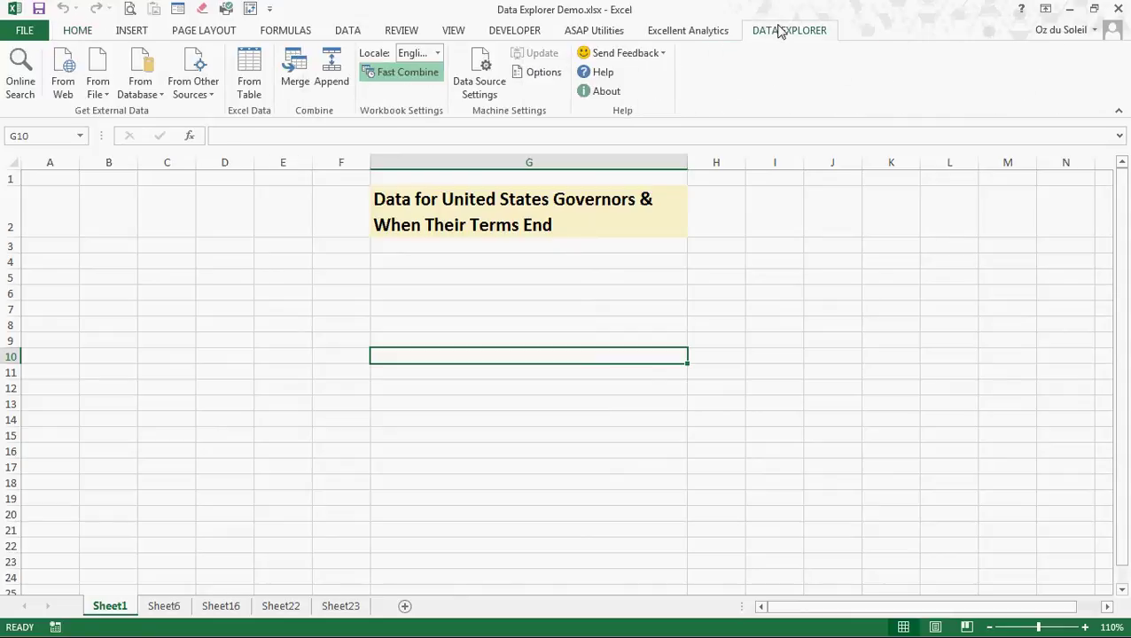
click(19, 75)
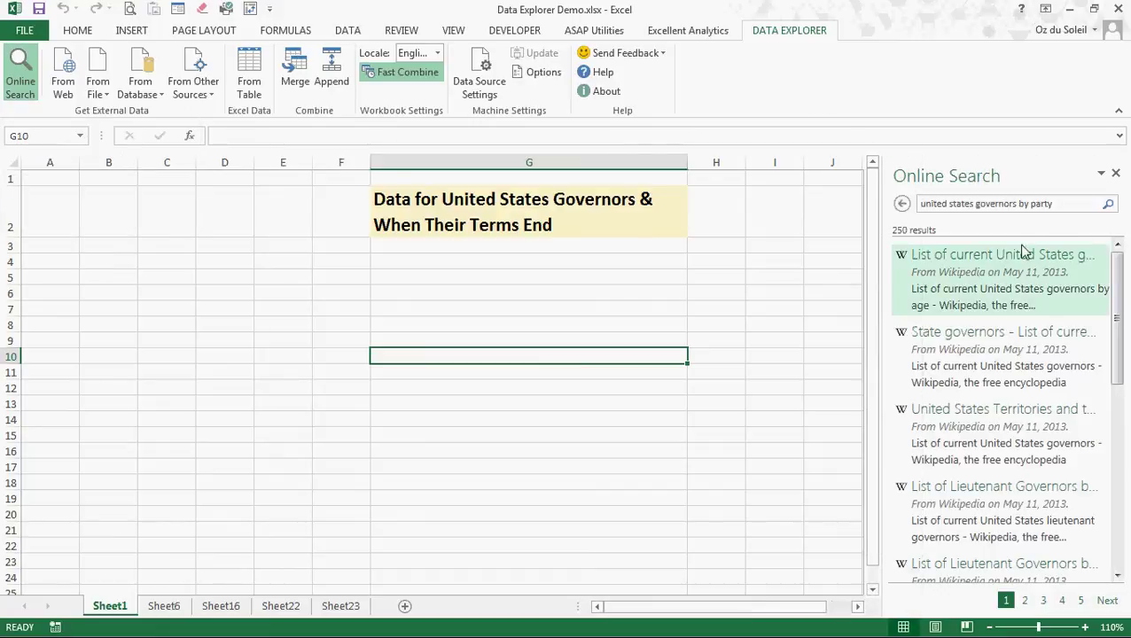
drag(1069, 204, 900, 206)
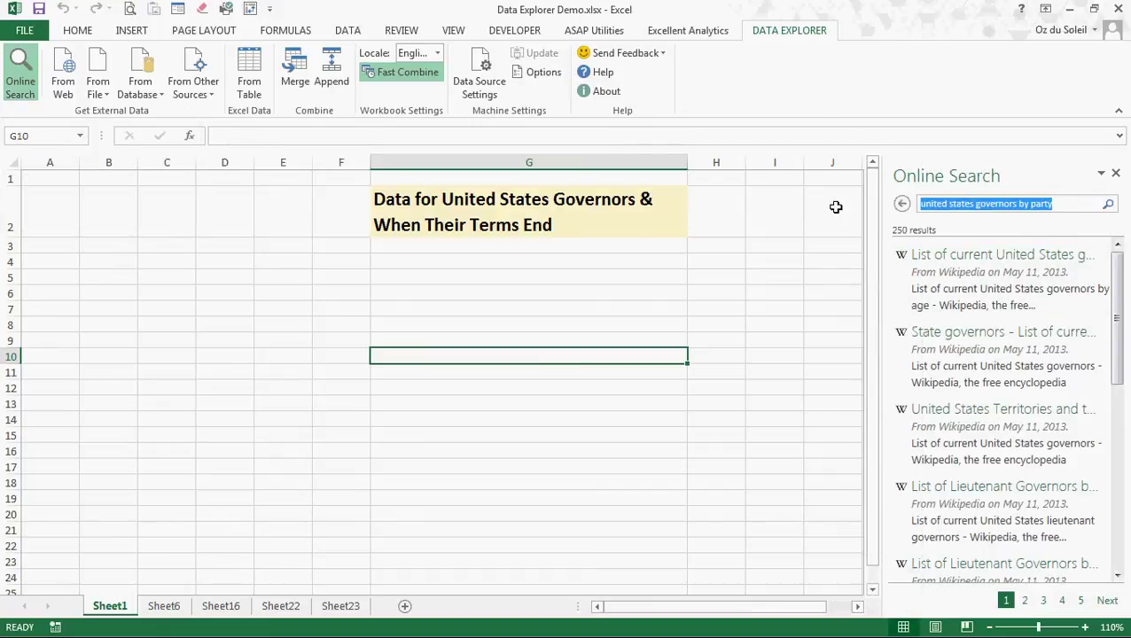
text(u)
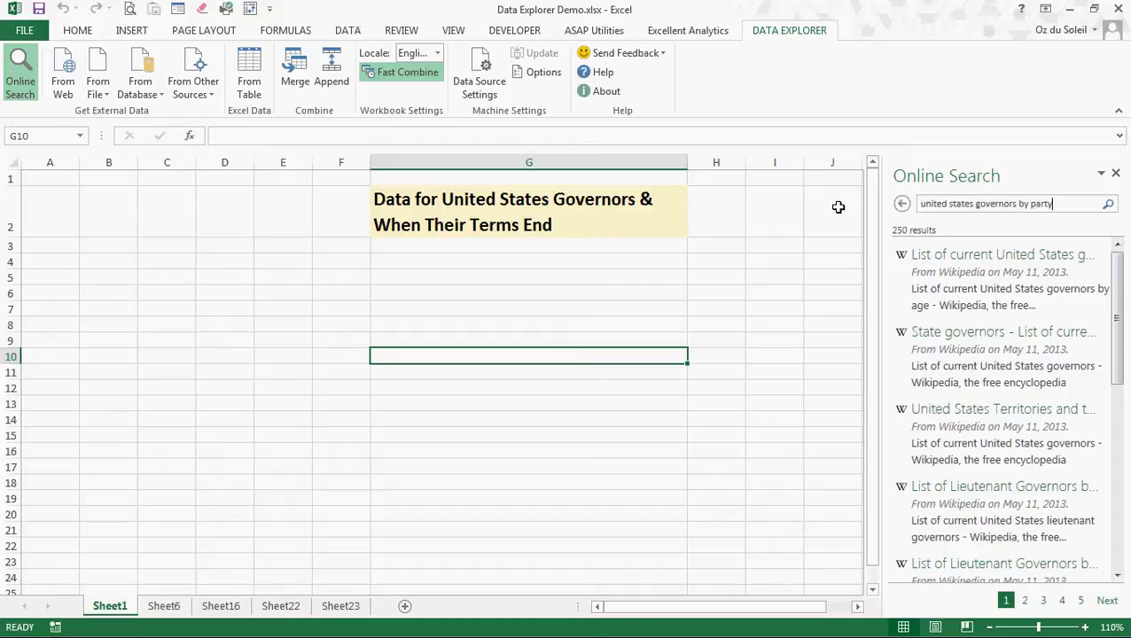
key(Return)
mouse_move(956, 272)
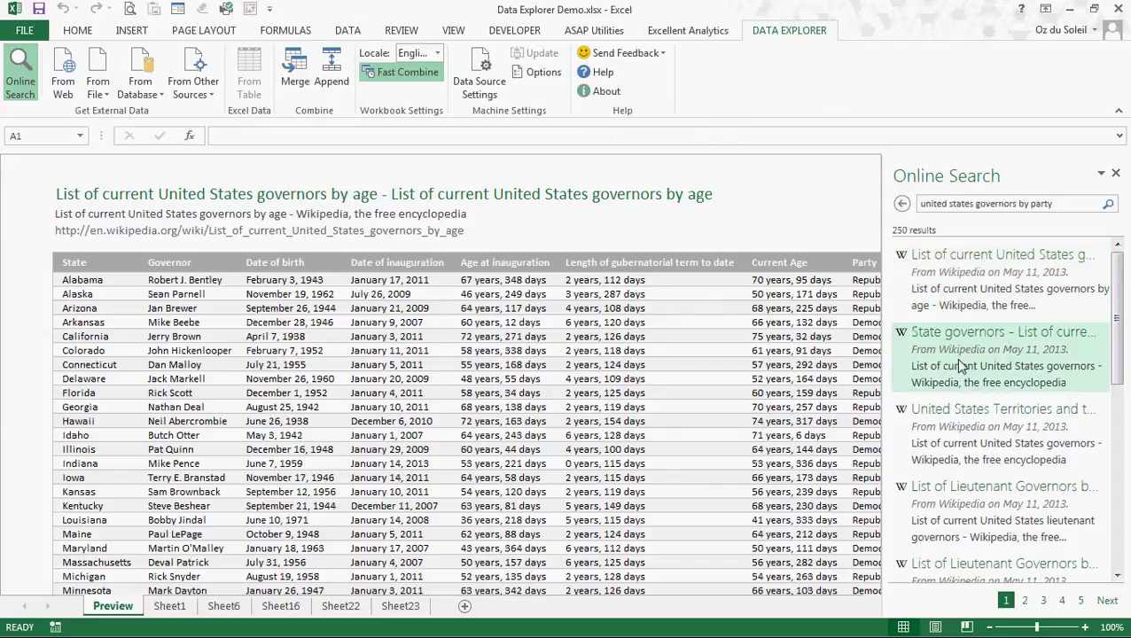
mouse_move(962, 365)
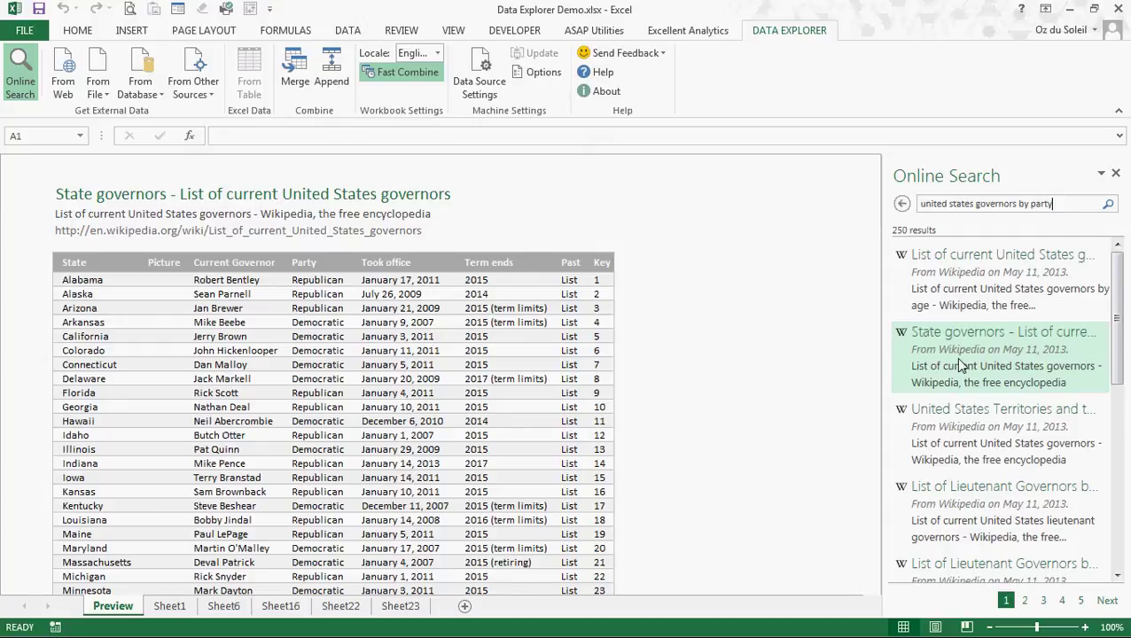
click(961, 364)
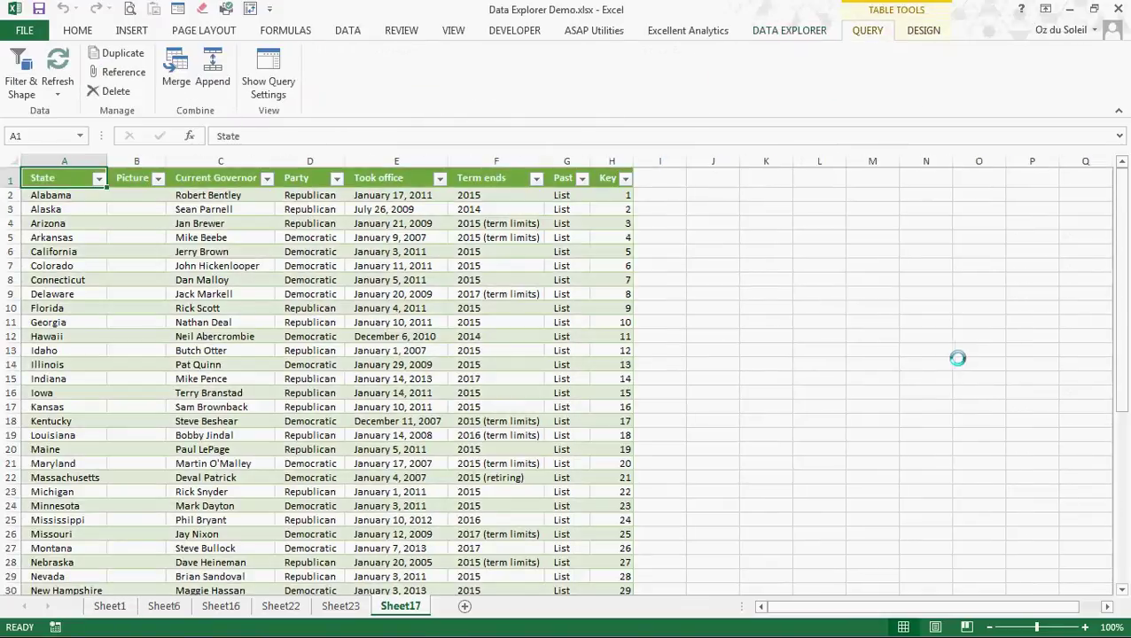
Insert a PivotChart from Table23 on a new worksheet.
click(312, 352)
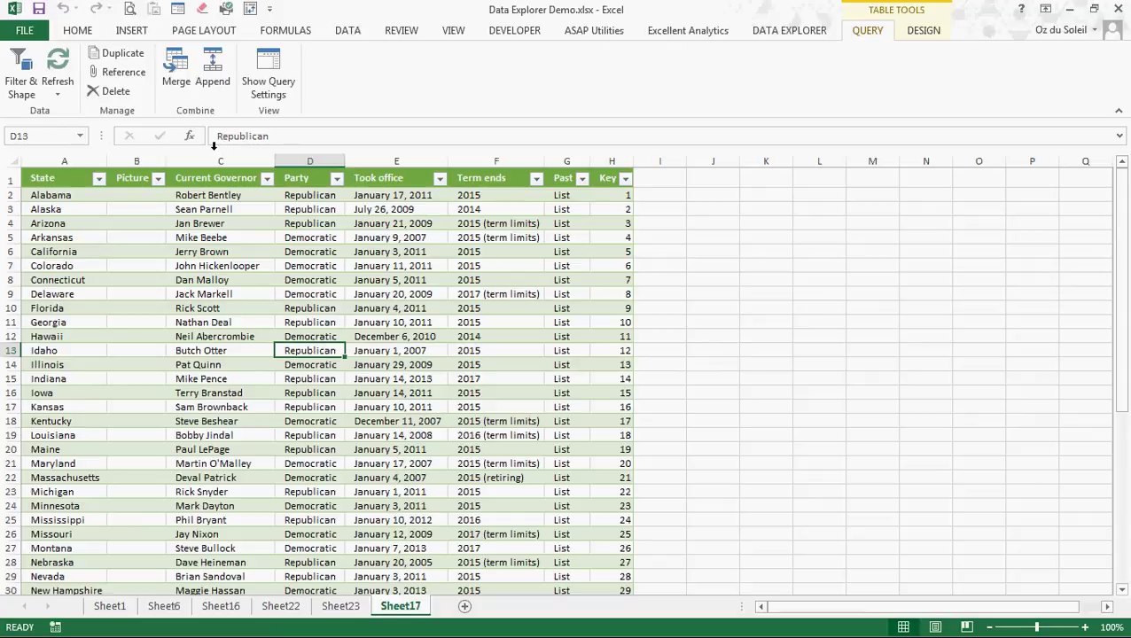
click(133, 32)
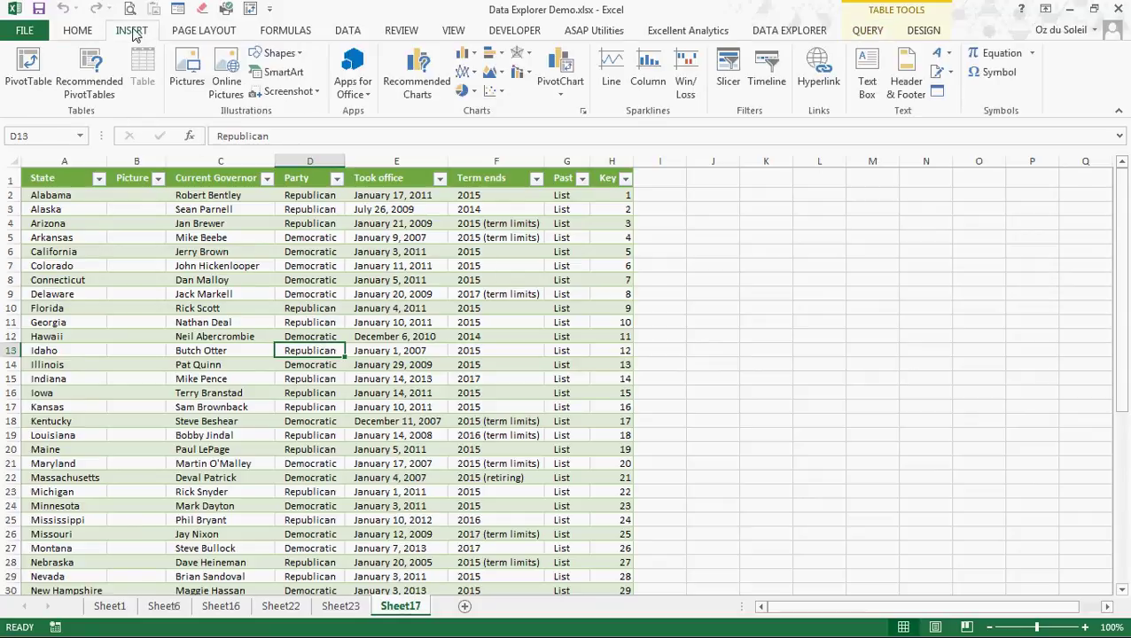
click(562, 99)
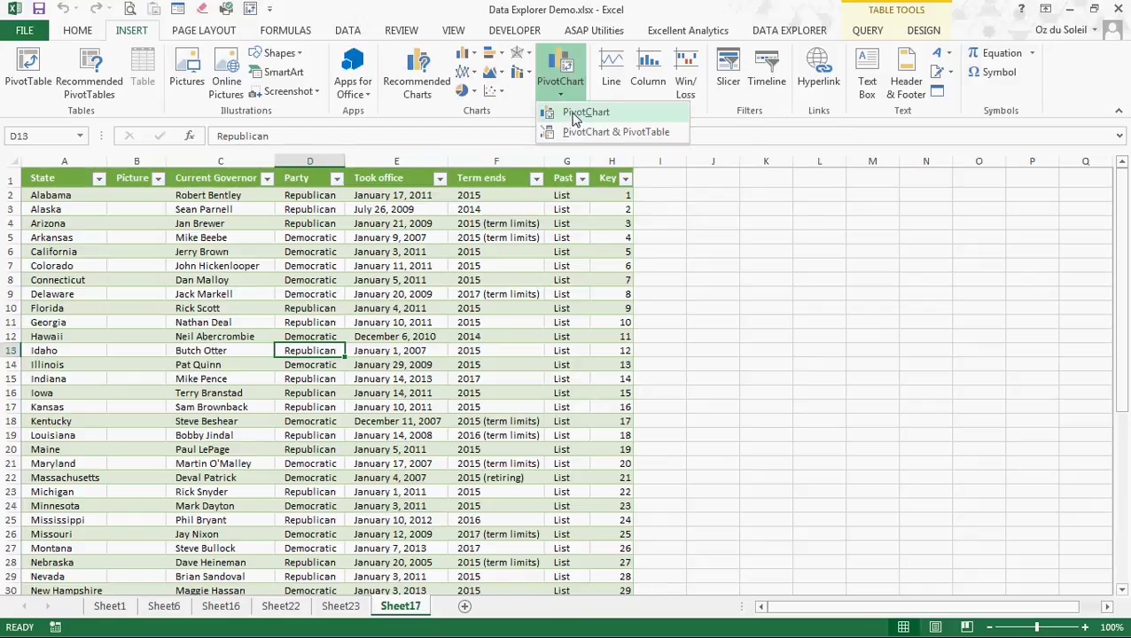
click(581, 114)
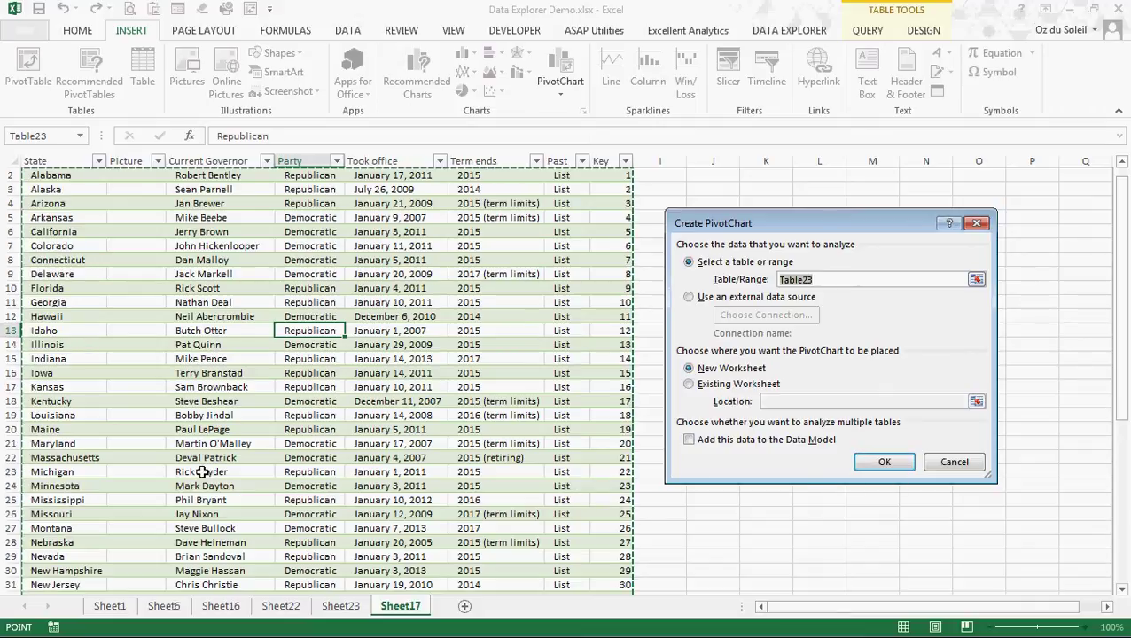
click(894, 464)
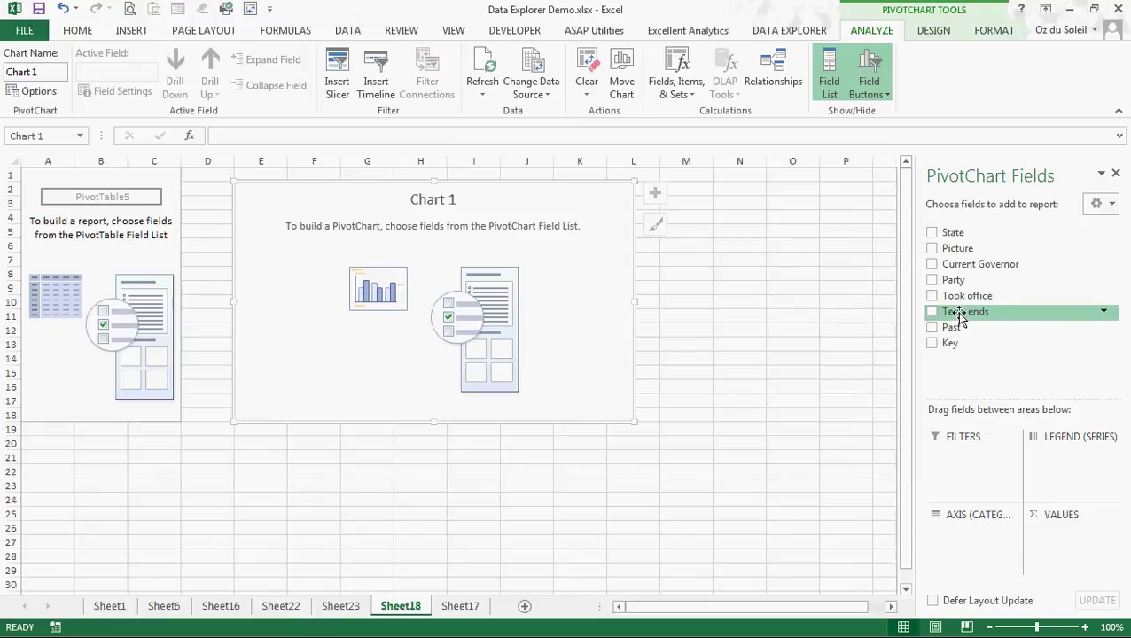
Chart Count of Party by Term ends, with Party as the legend series.
drag(961, 316, 969, 543)
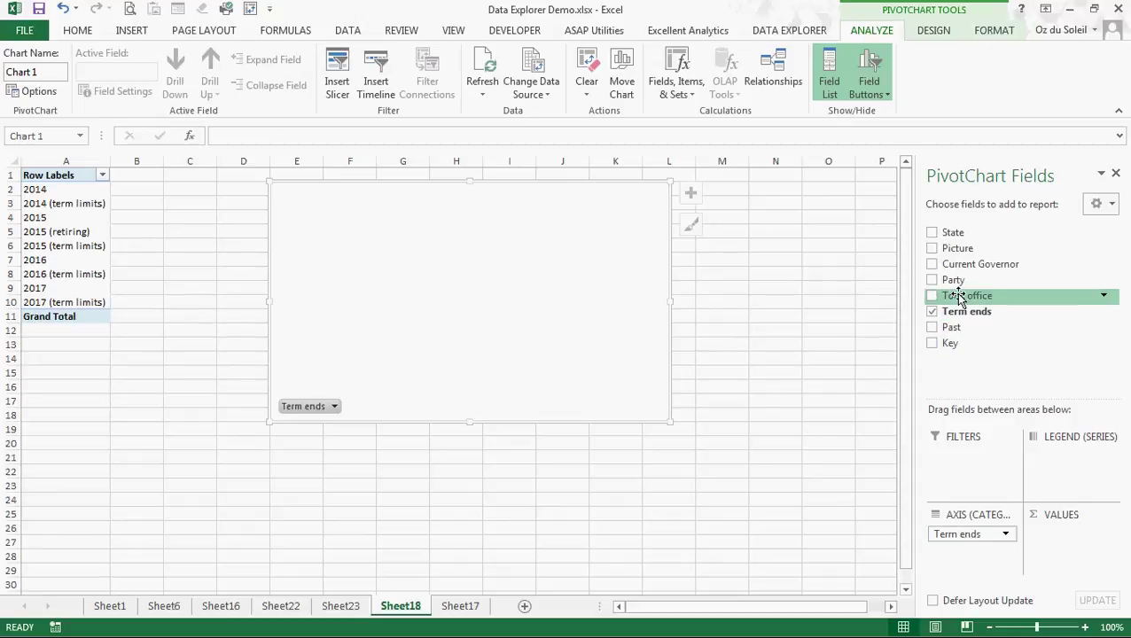
drag(953, 282, 1071, 549)
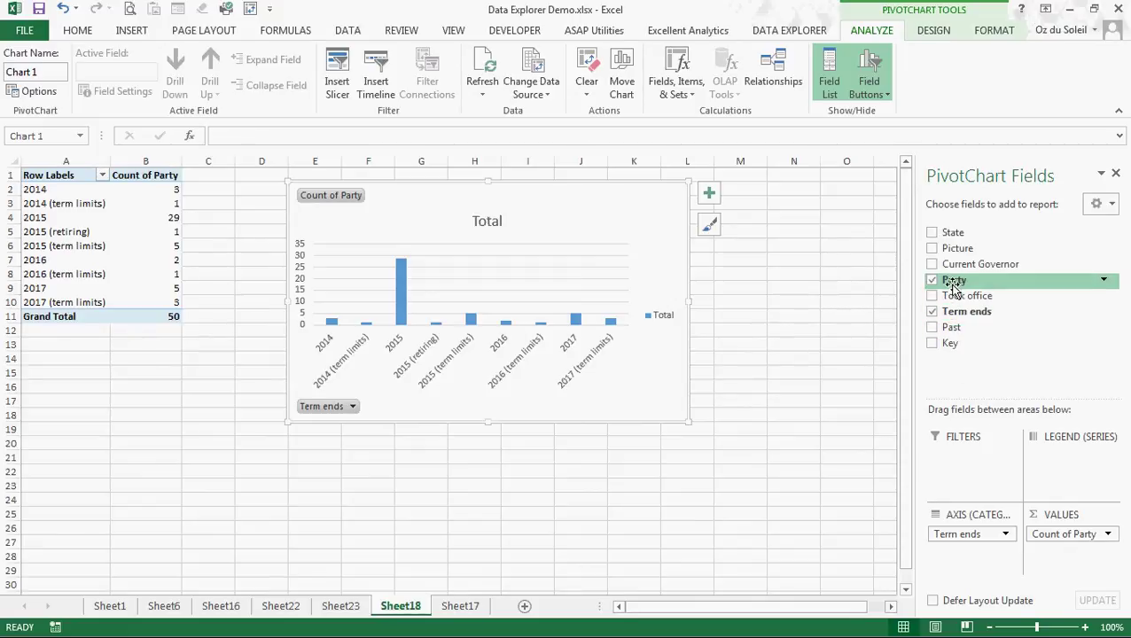
drag(954, 289, 1065, 469)
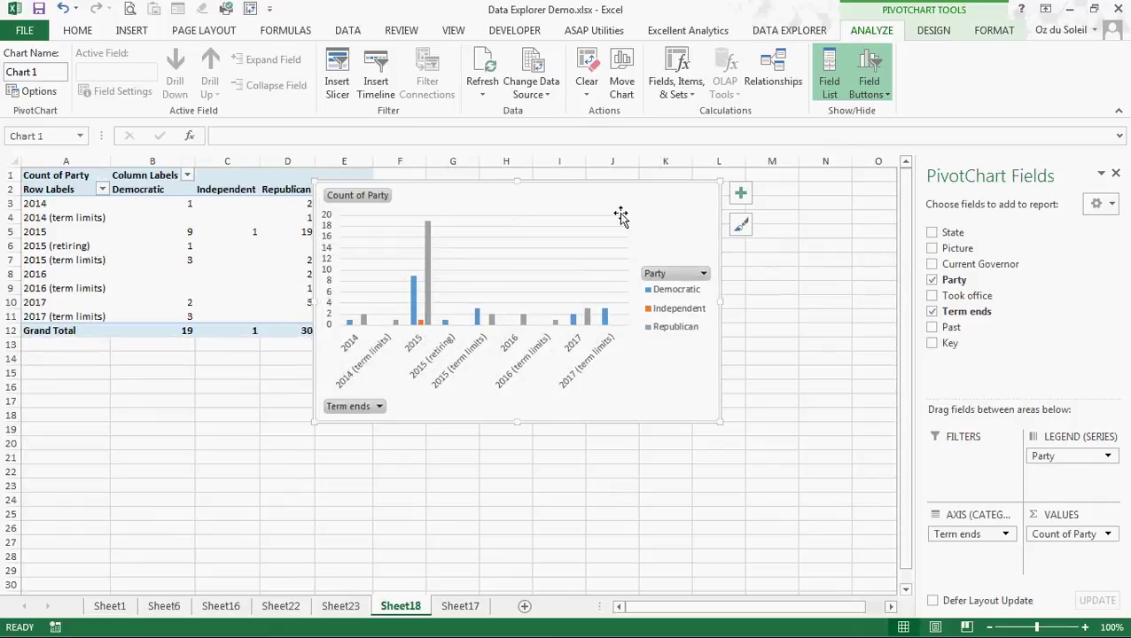
Move and enlarge the chart beside the pivot table, and select the two 2014 row labels.
drag(613, 185, 493, 306)
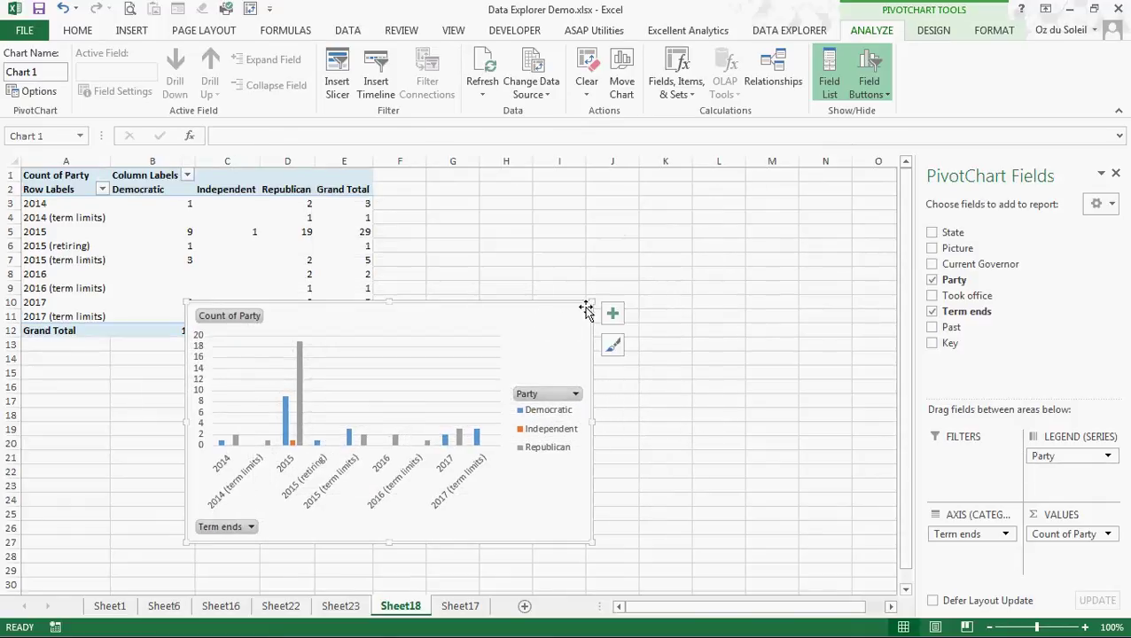
drag(590, 305, 821, 238)
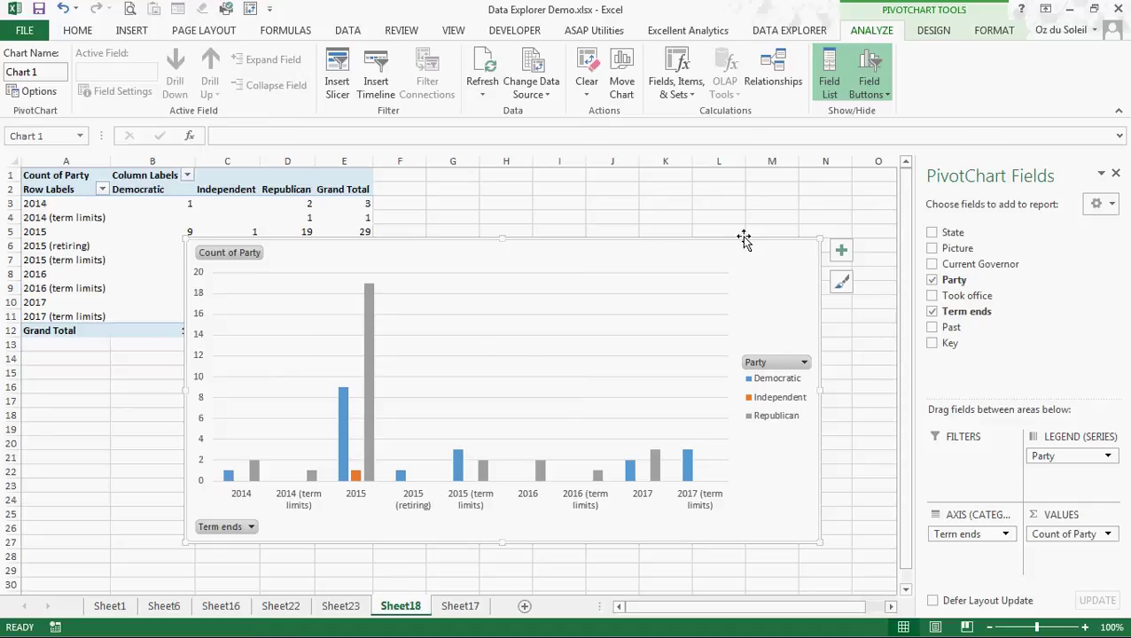
drag(503, 236, 502, 217)
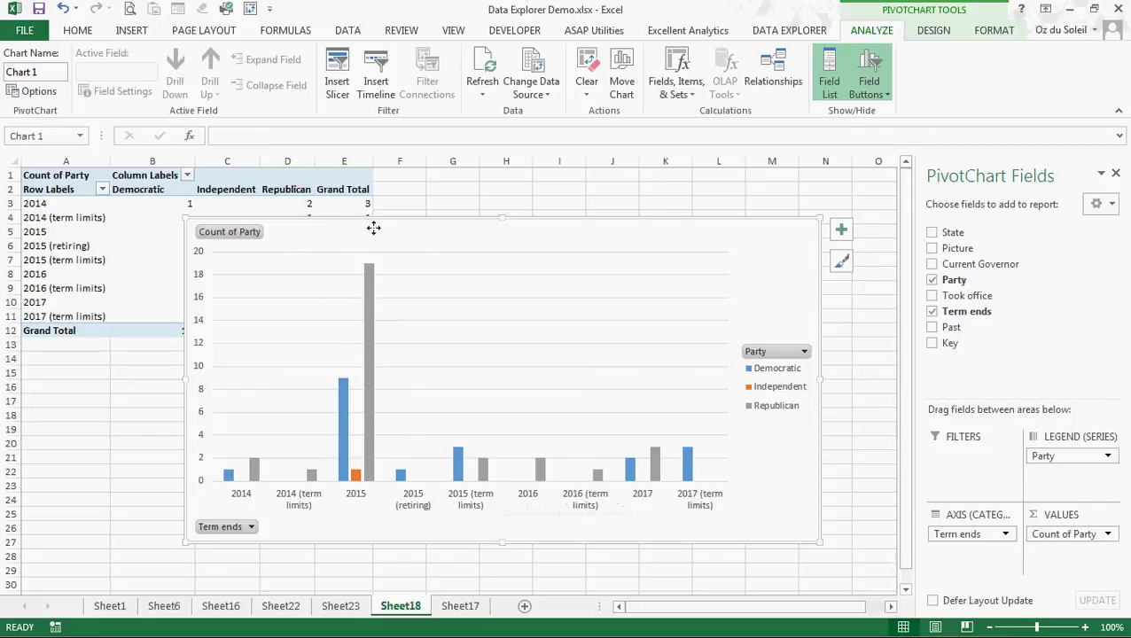
drag(373, 227, 419, 283)
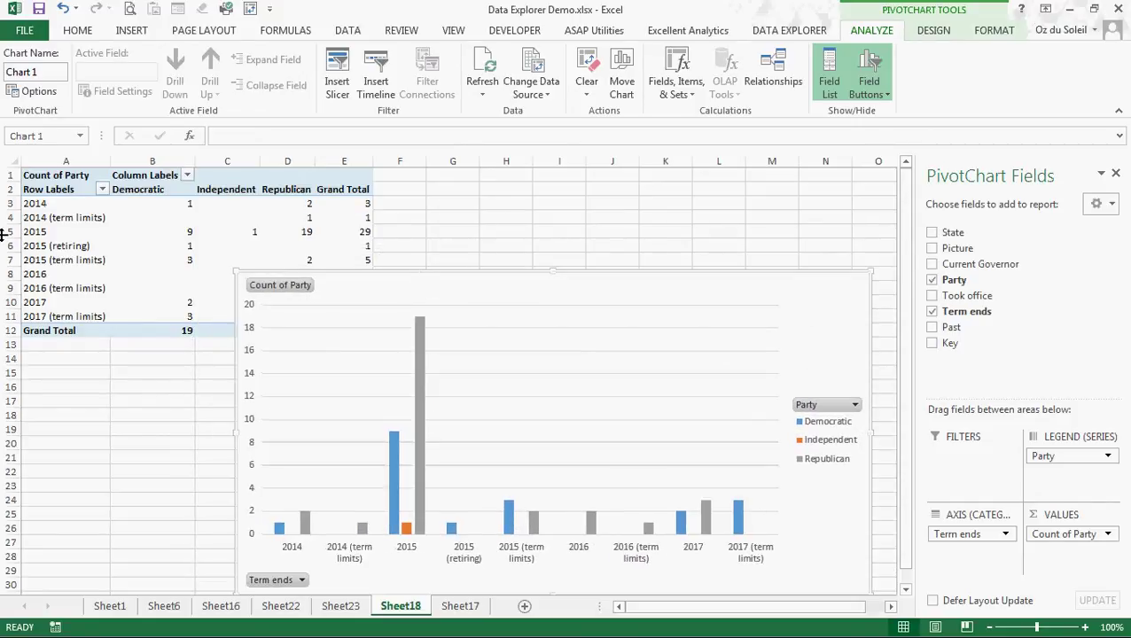
drag(60, 205, 60, 217)
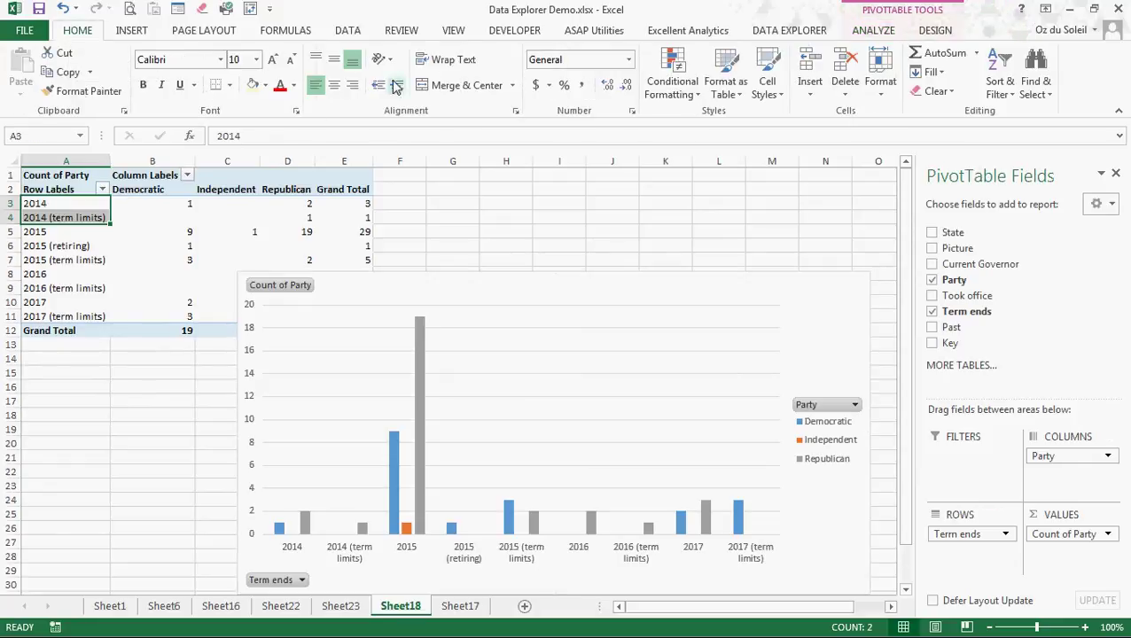
Group the two 2014 rows and name the group All 2014.
right_click(90, 209)
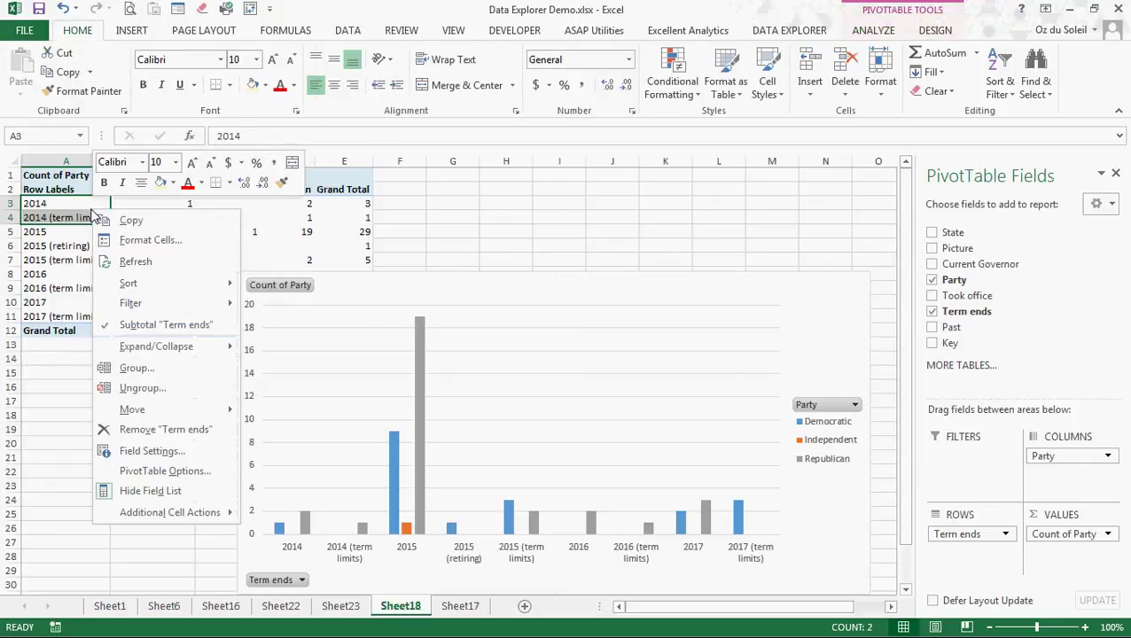
click(127, 372)
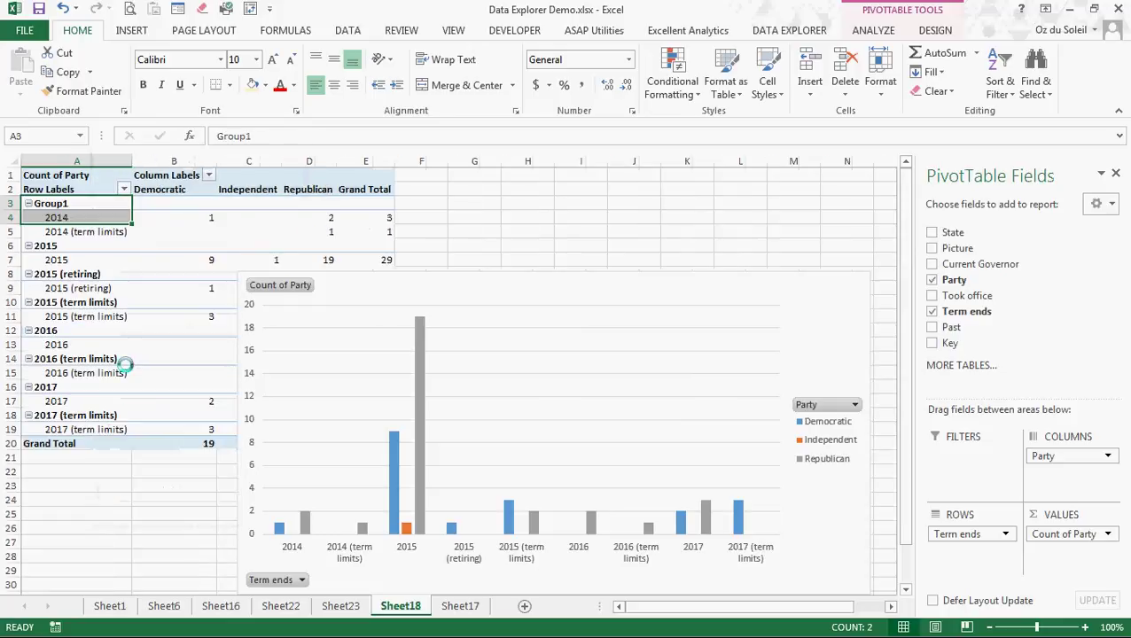
click(50, 203)
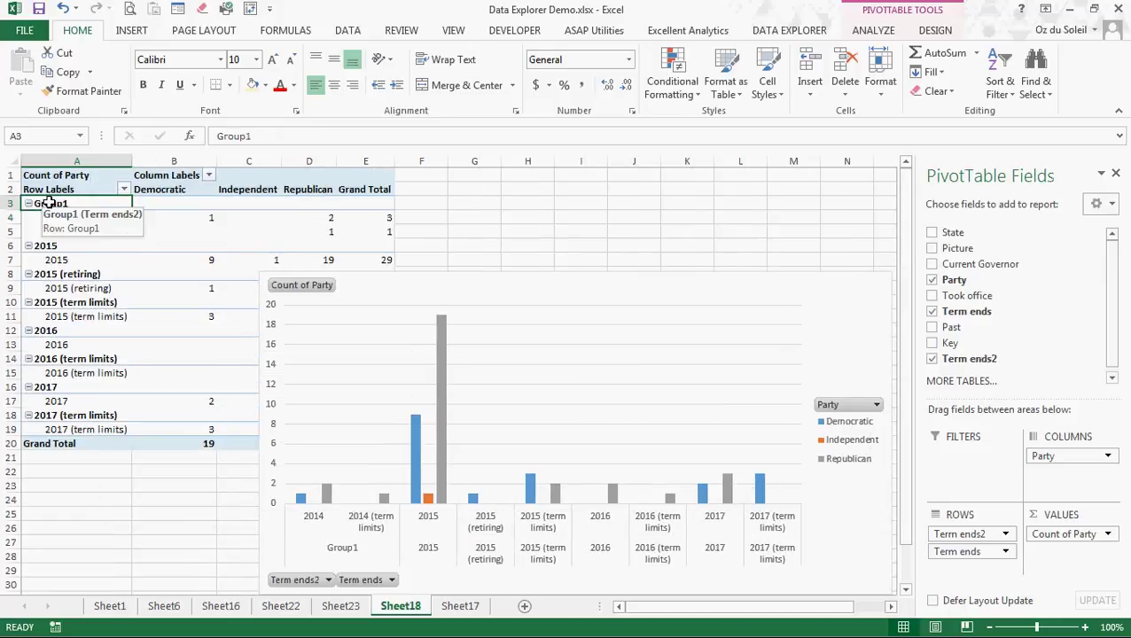
text(All)
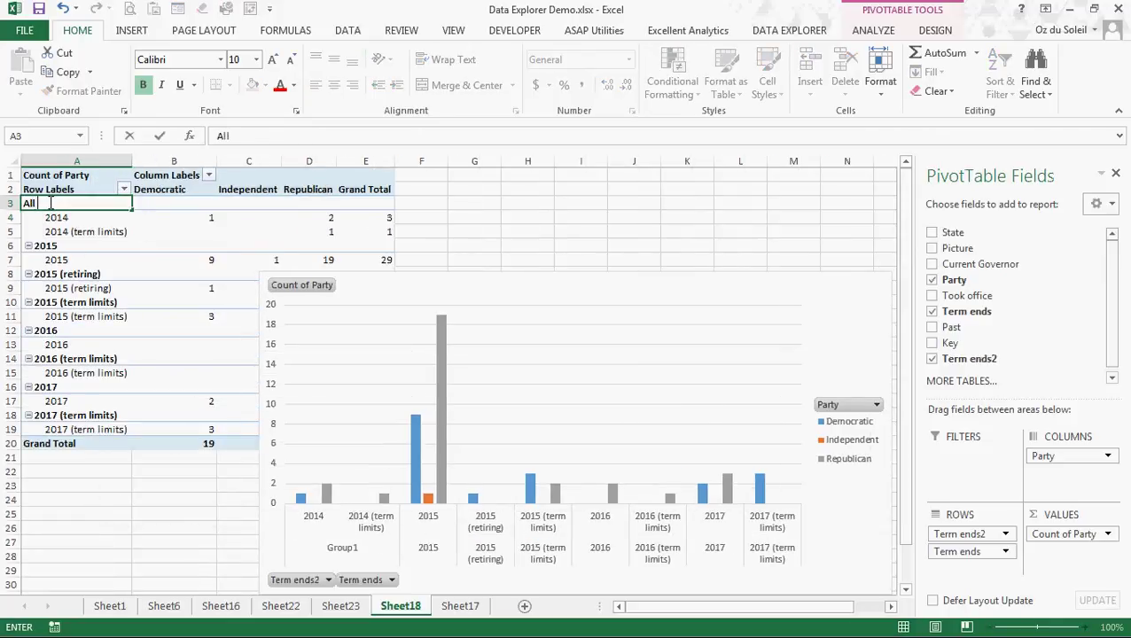
text( 2014)
key(Return)
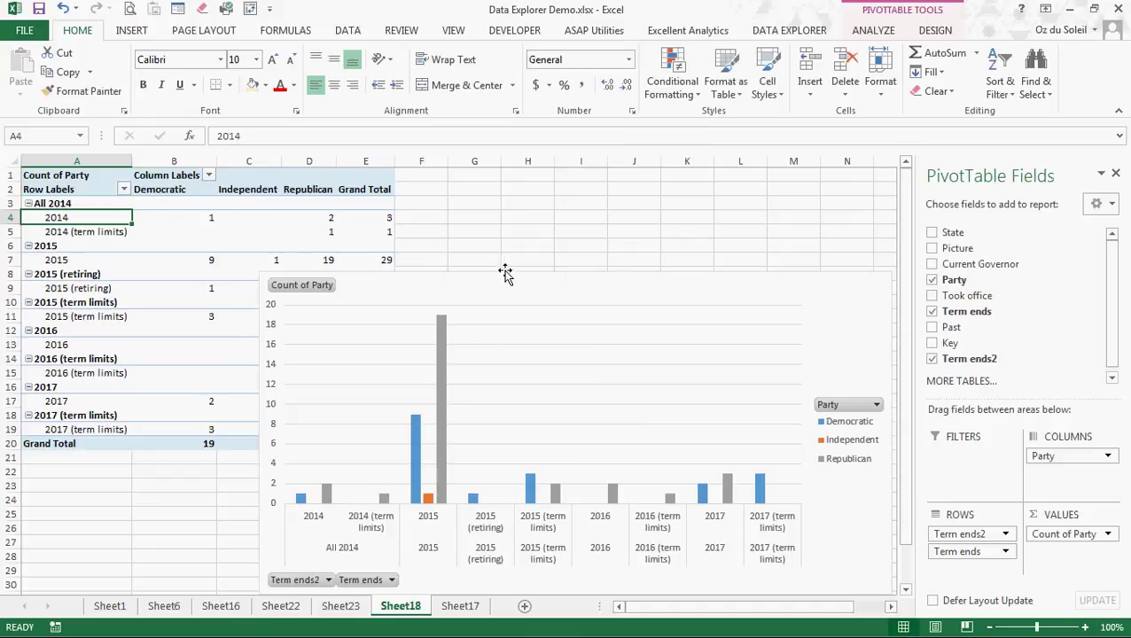
Move the chart off the table, then group the 2015 rows as All 2015.
drag(507, 271, 510, 209)
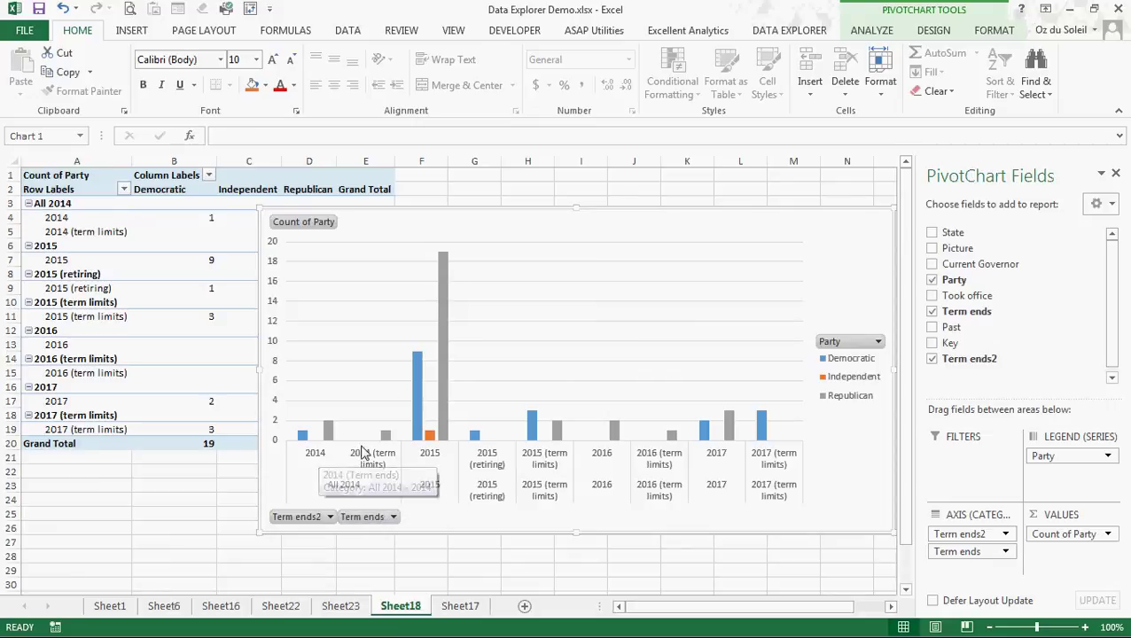
drag(470, 225, 545, 343)
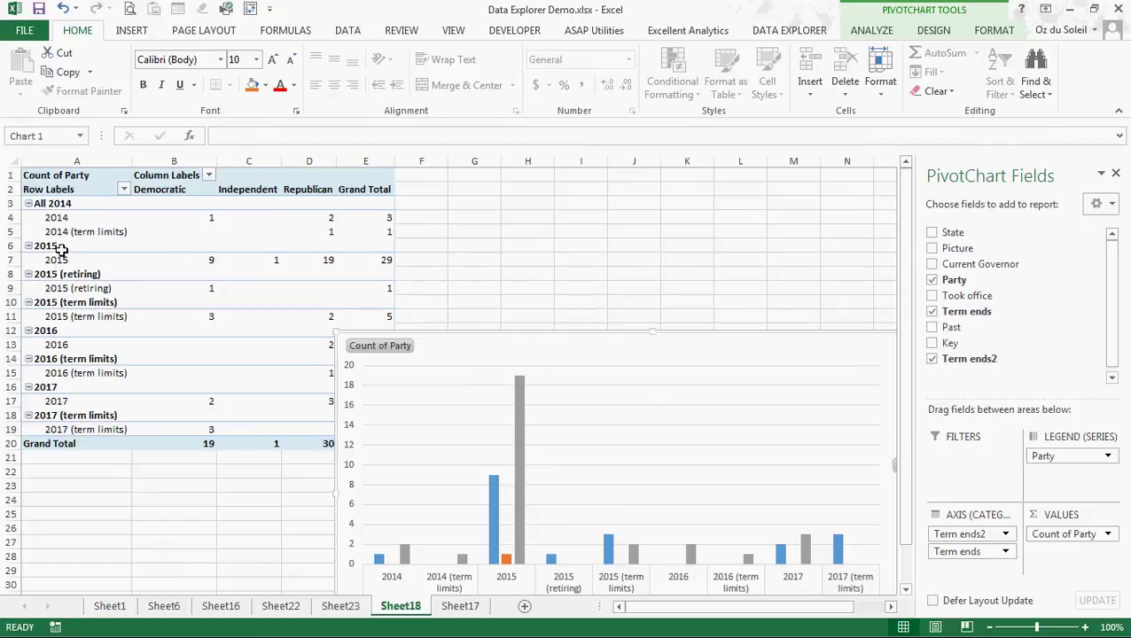
drag(55, 246, 69, 313)
right_click(71, 302)
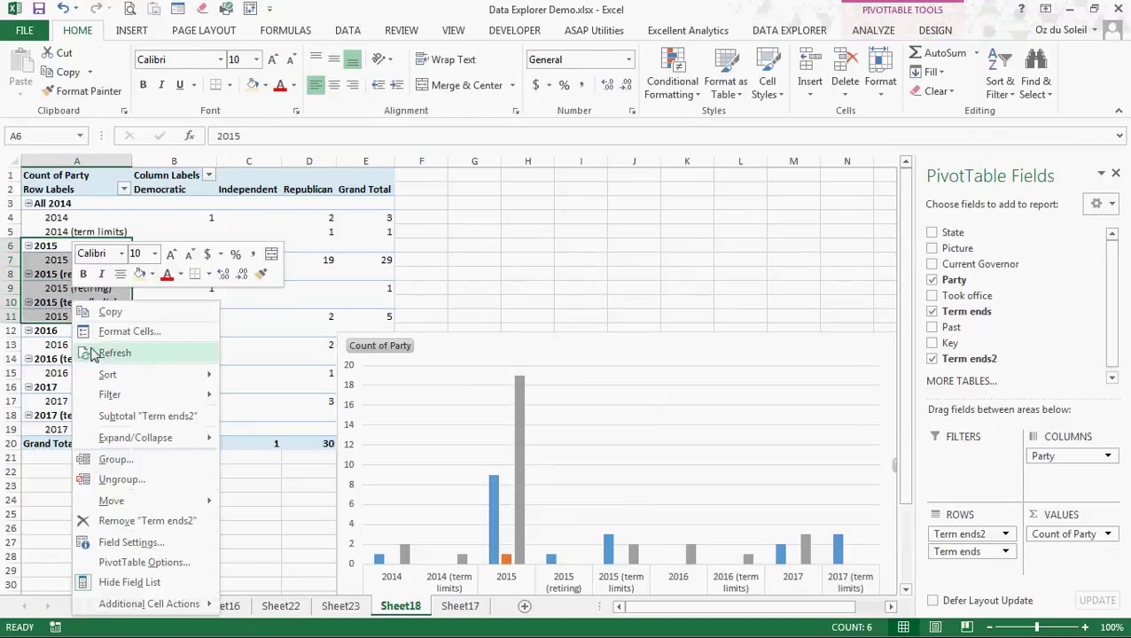
click(116, 461)
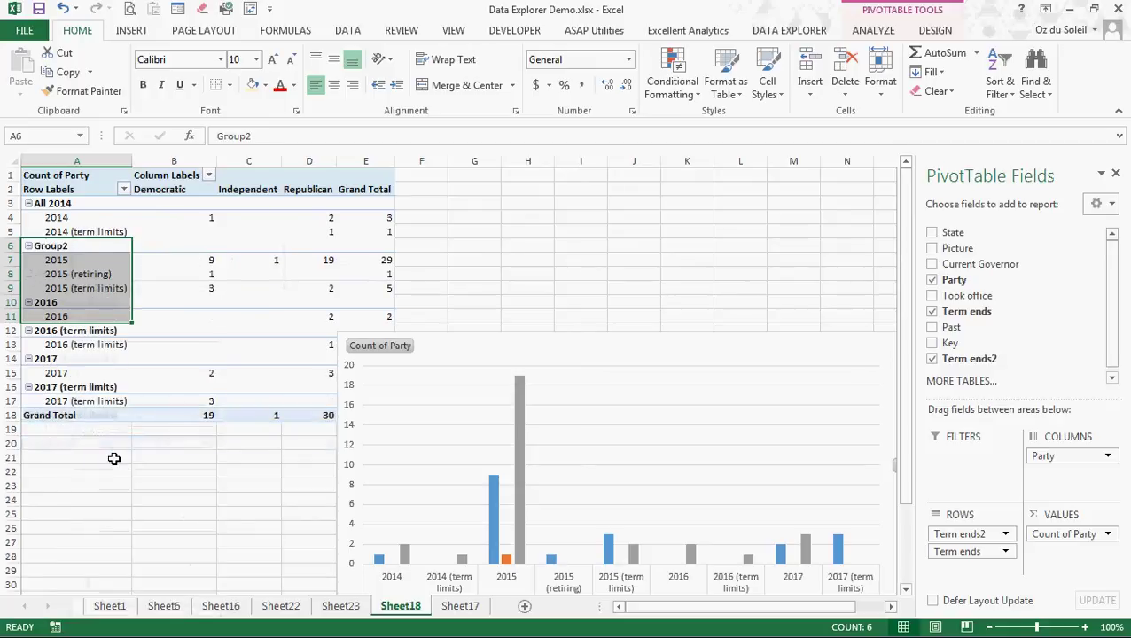
click(44, 247)
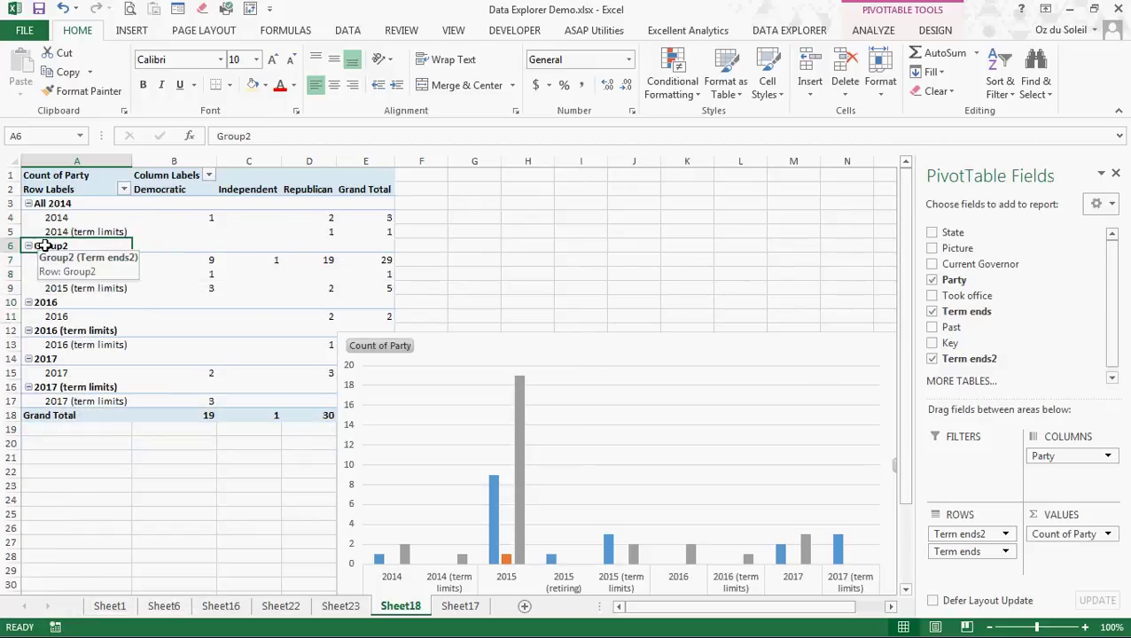
text(All 2014)
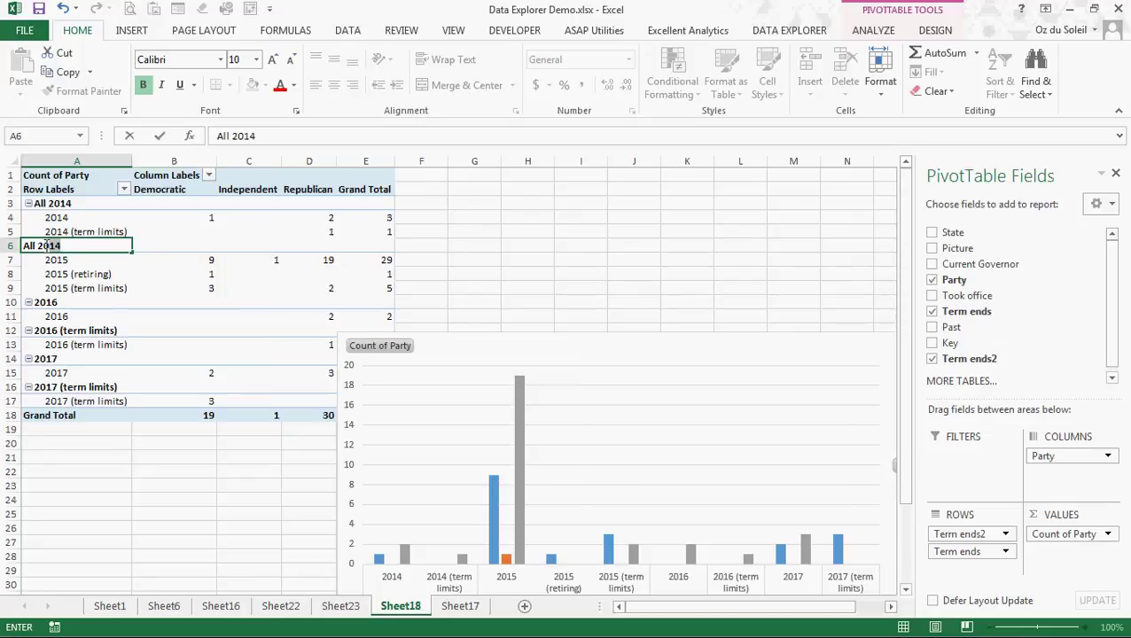
key(Return)
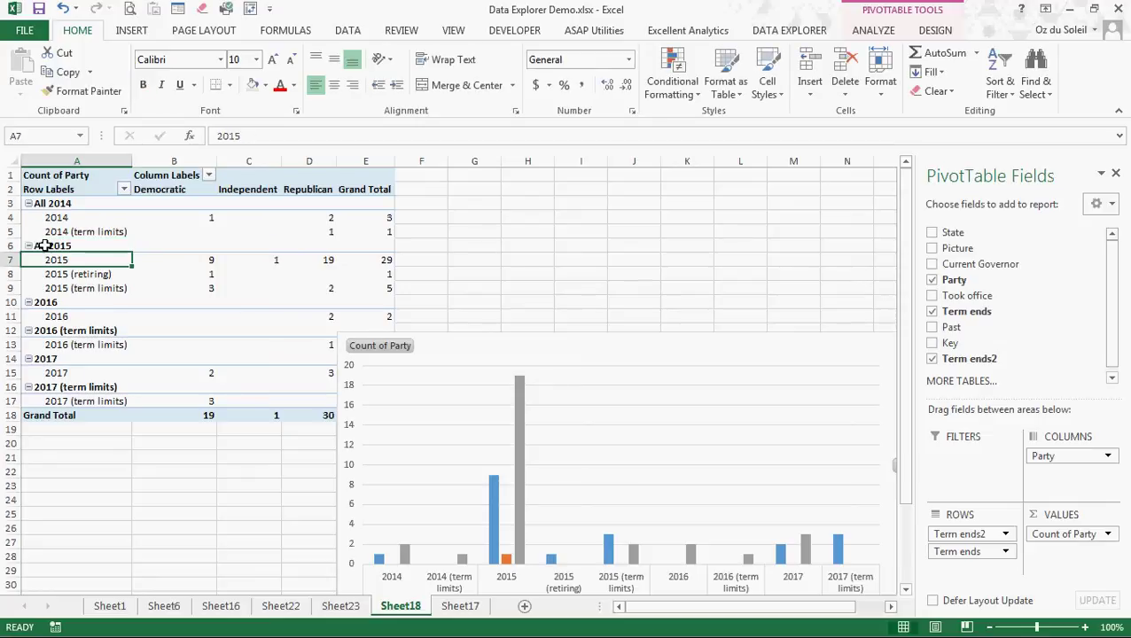
Group the 2016 and 2016 (term limits) rows as All 2016.
drag(52, 304, 53, 345)
right_click(71, 311)
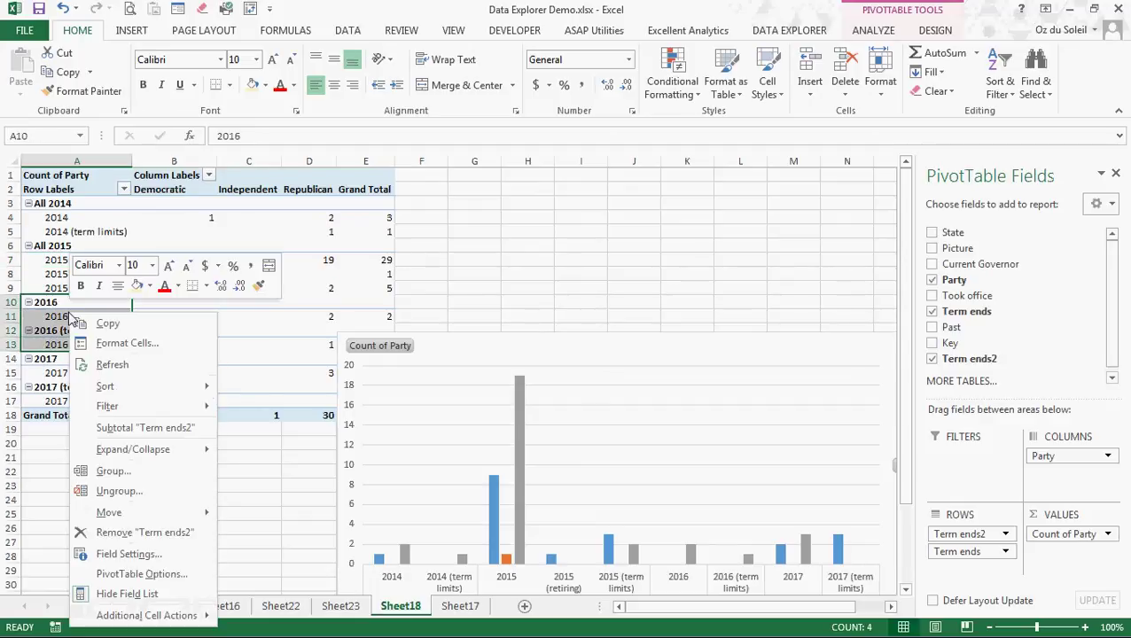
click(112, 472)
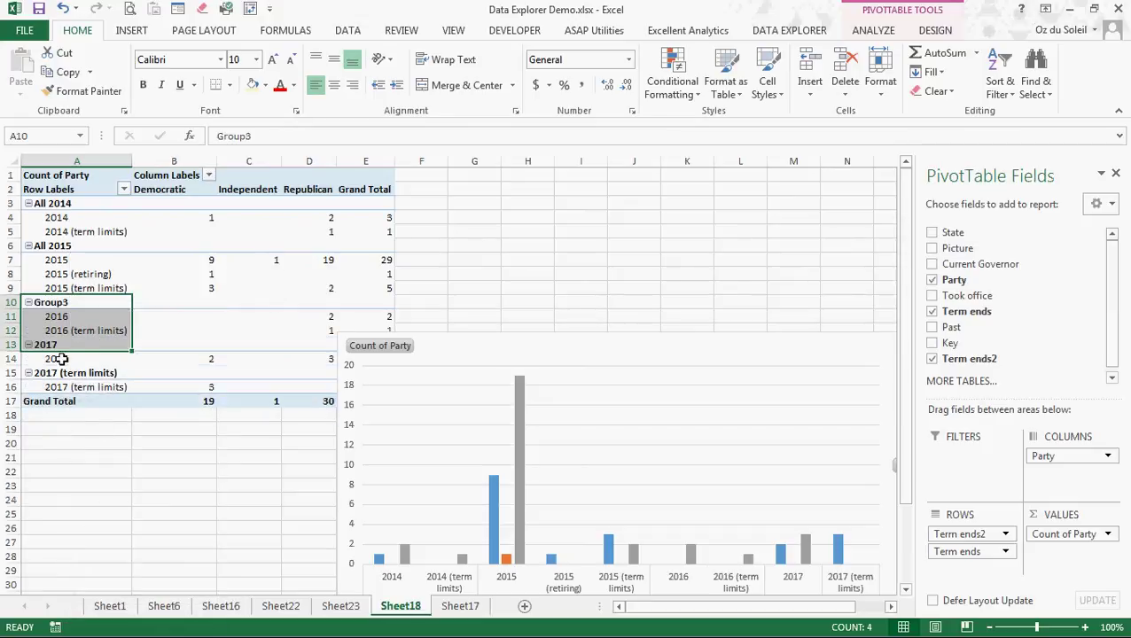
click(63, 303)
text(A)
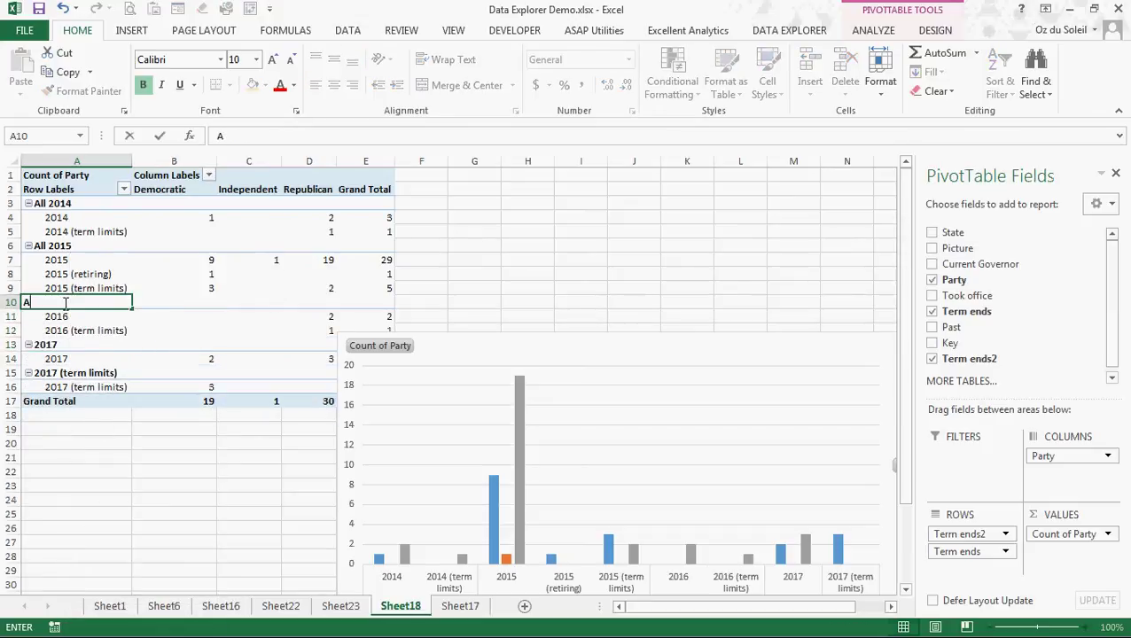
text(ll 2016)
key(Return)
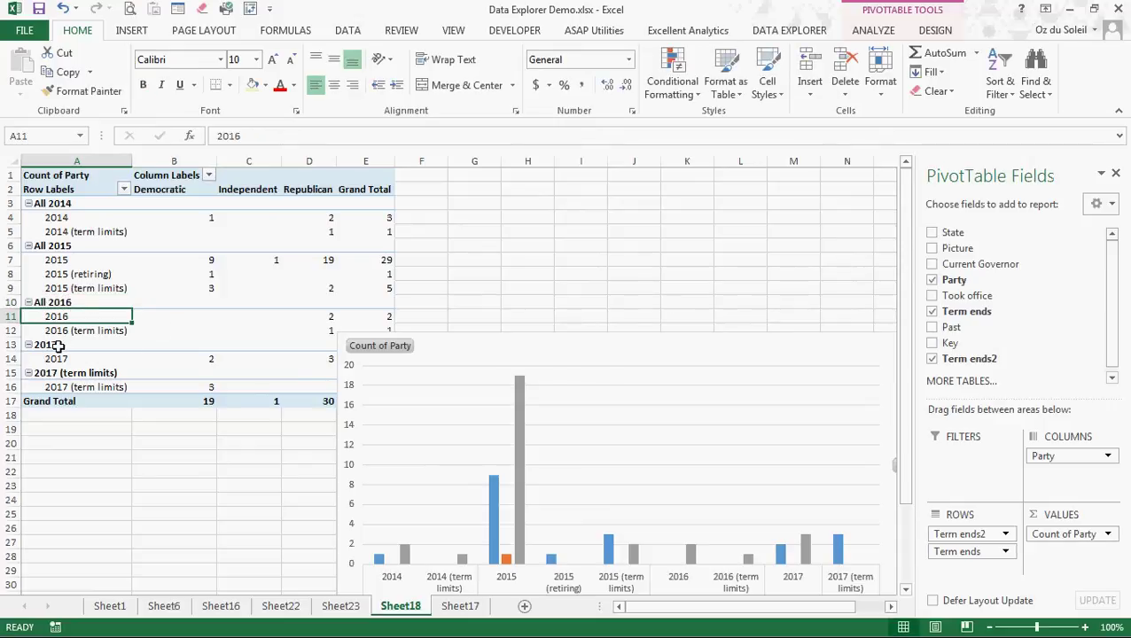
Select the 2017 and 2017 (term limits) rows.
drag(56, 346, 59, 379)
right_click(59, 381)
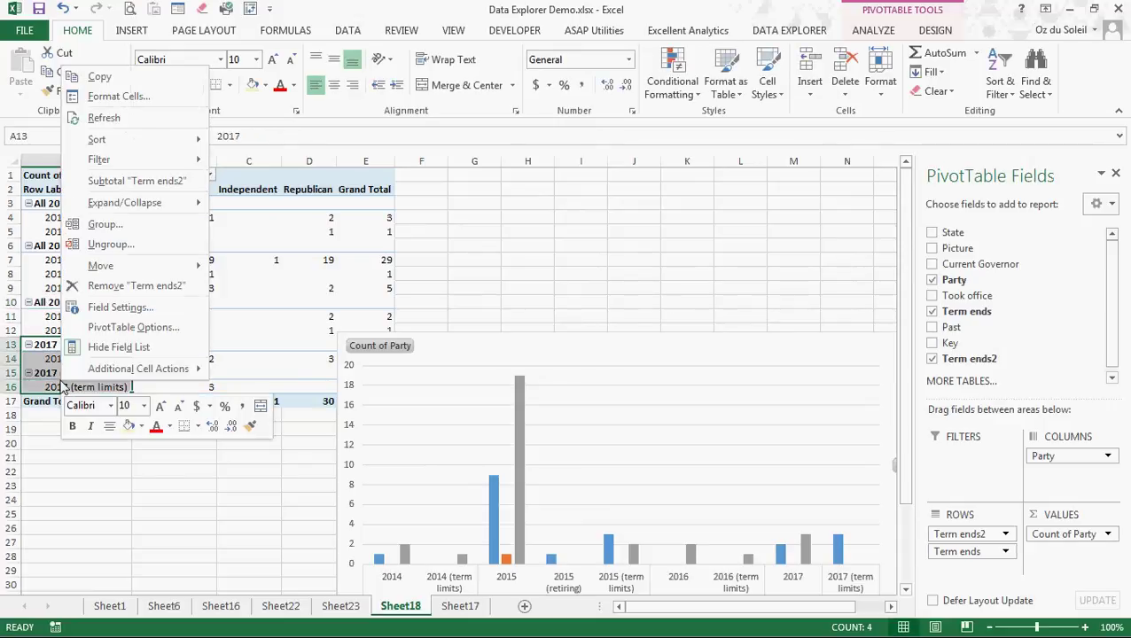
key(Escape)
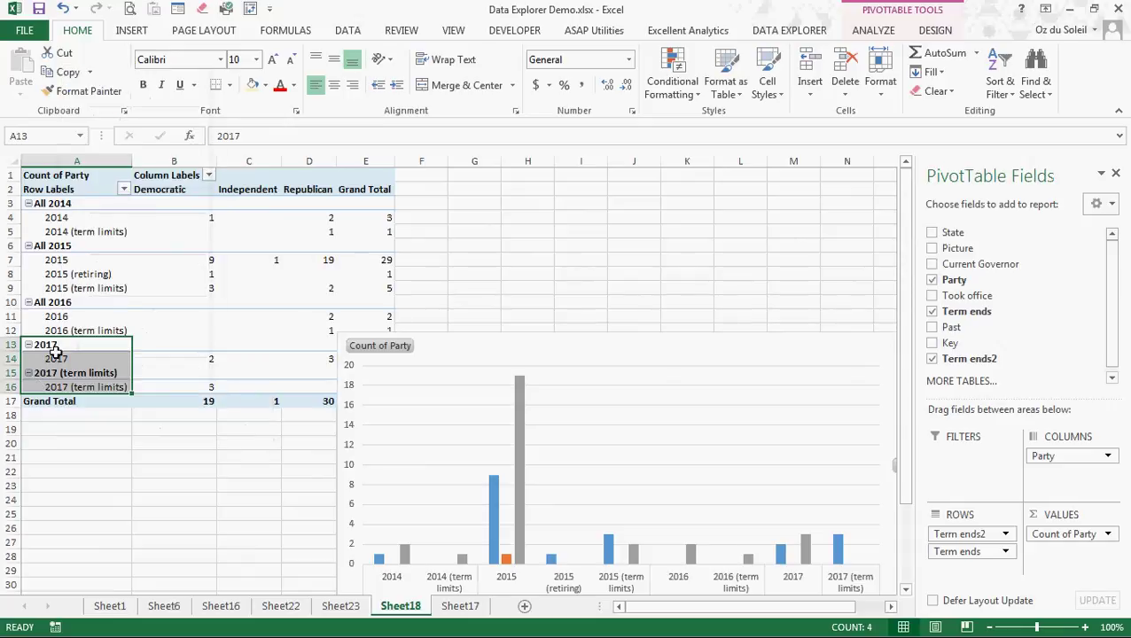
Group the selected 2017 rows with Group Selection, rename Group4 to All 2017, and reposition the chart.
click(878, 31)
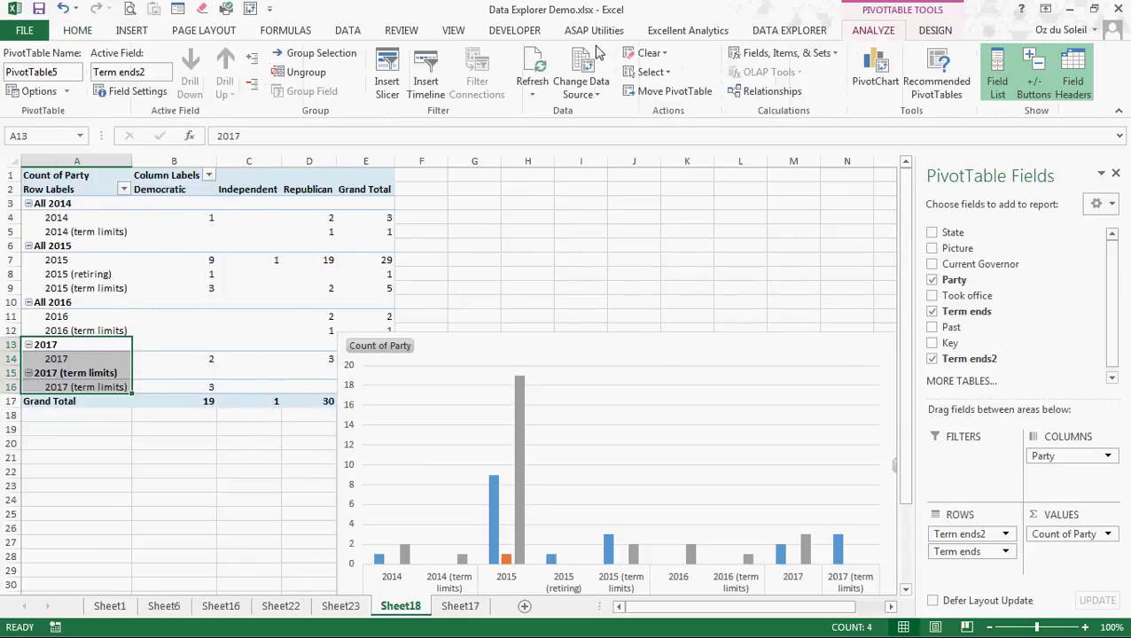
click(302, 55)
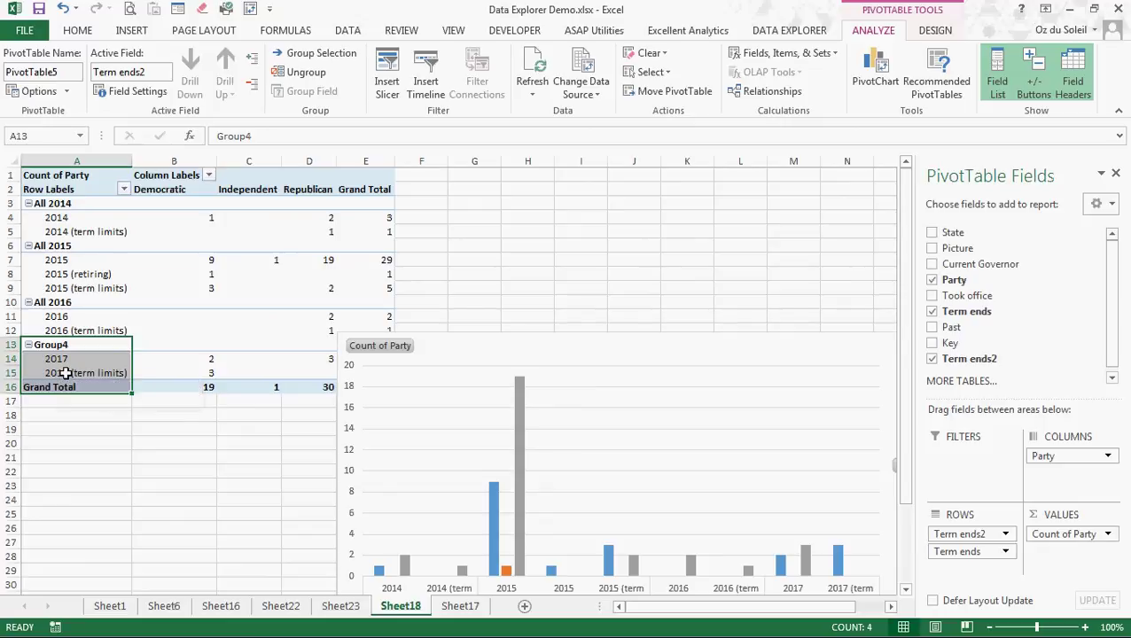
right_click(65, 374)
key(Escape)
click(76, 346)
text(A)
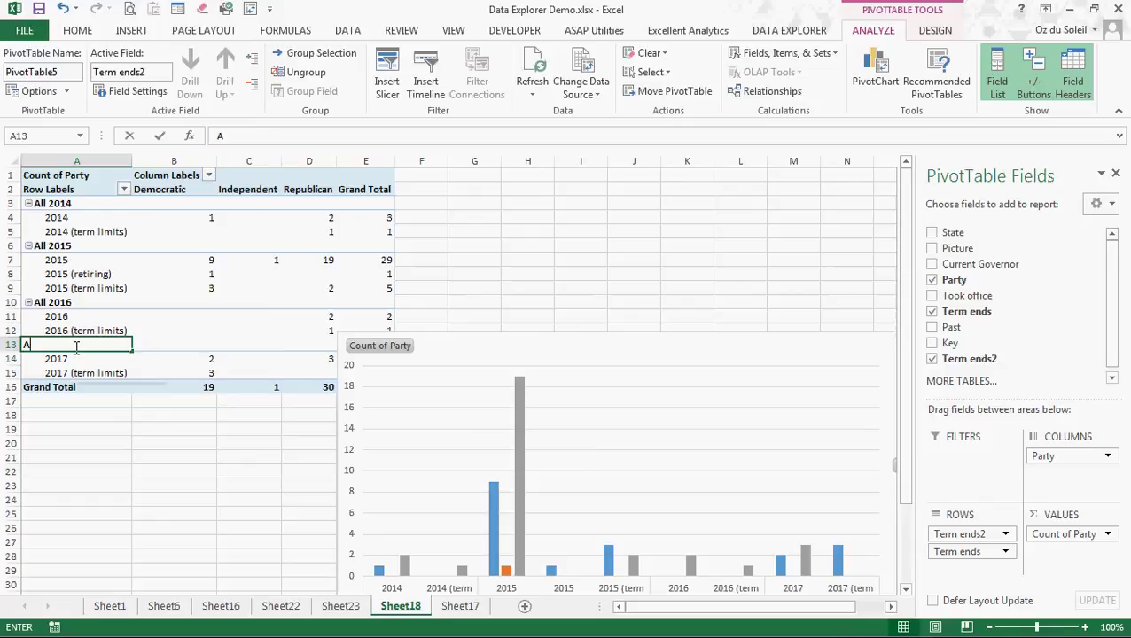
text(ll 2017)
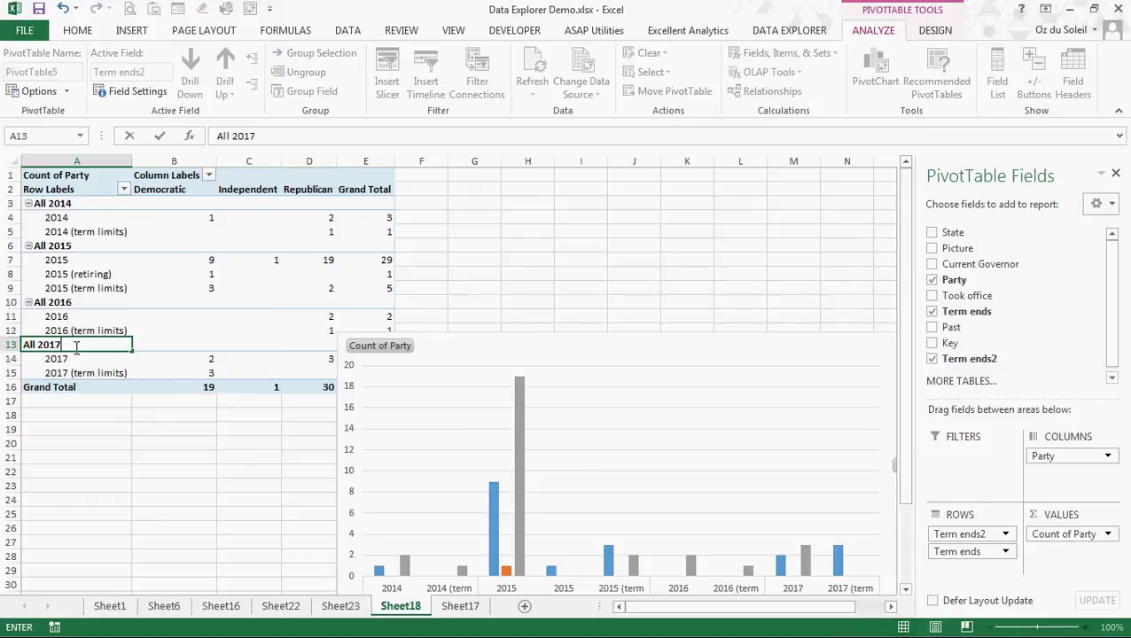
key(Return)
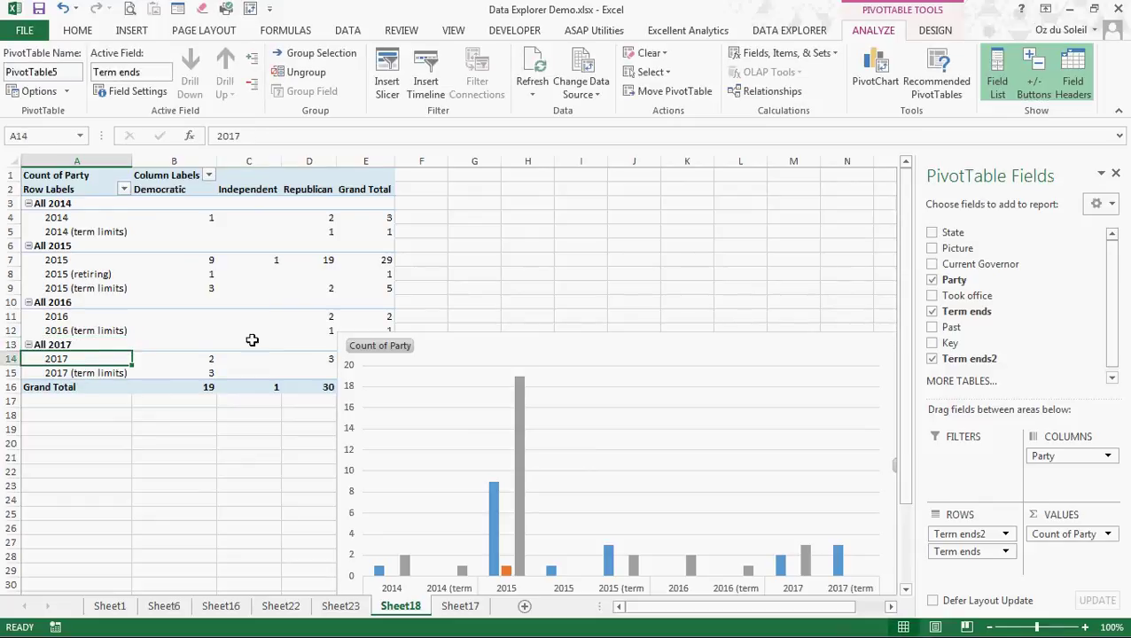
drag(582, 348, 454, 257)
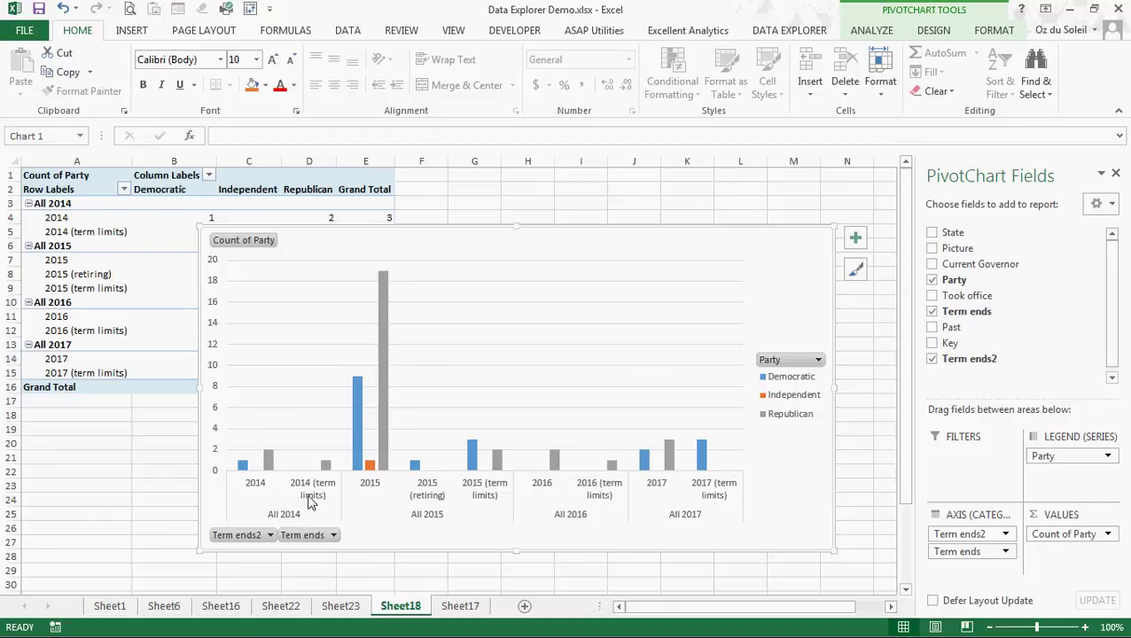
Collapse All 2014, All 2015, All 2016 and All 2017 so each shows one total row.
click(30, 204)
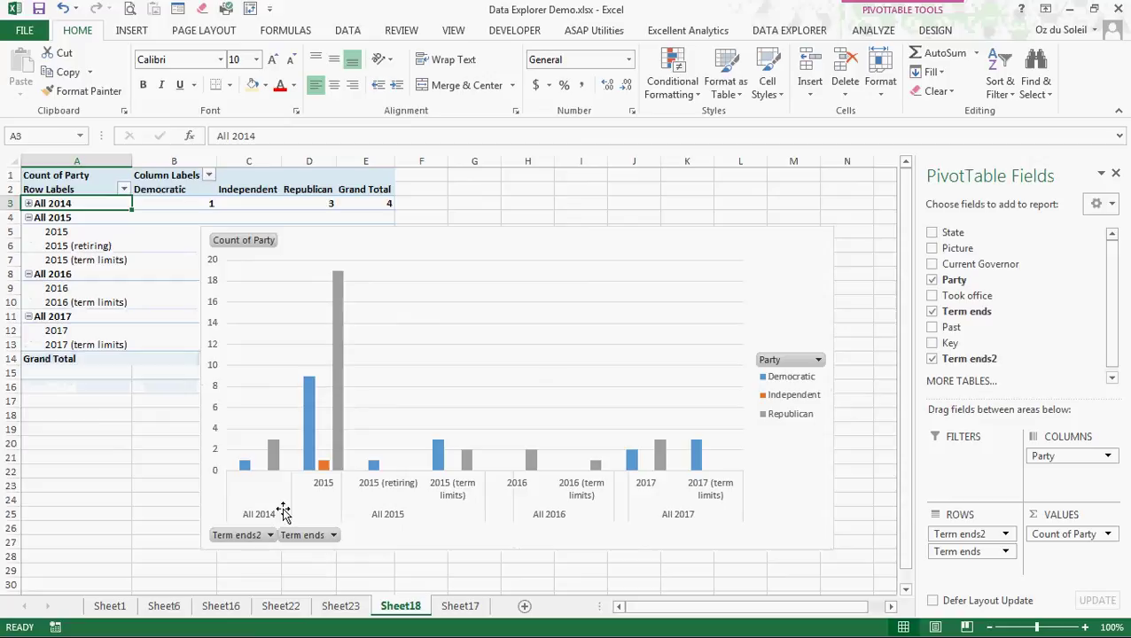
click(28, 218)
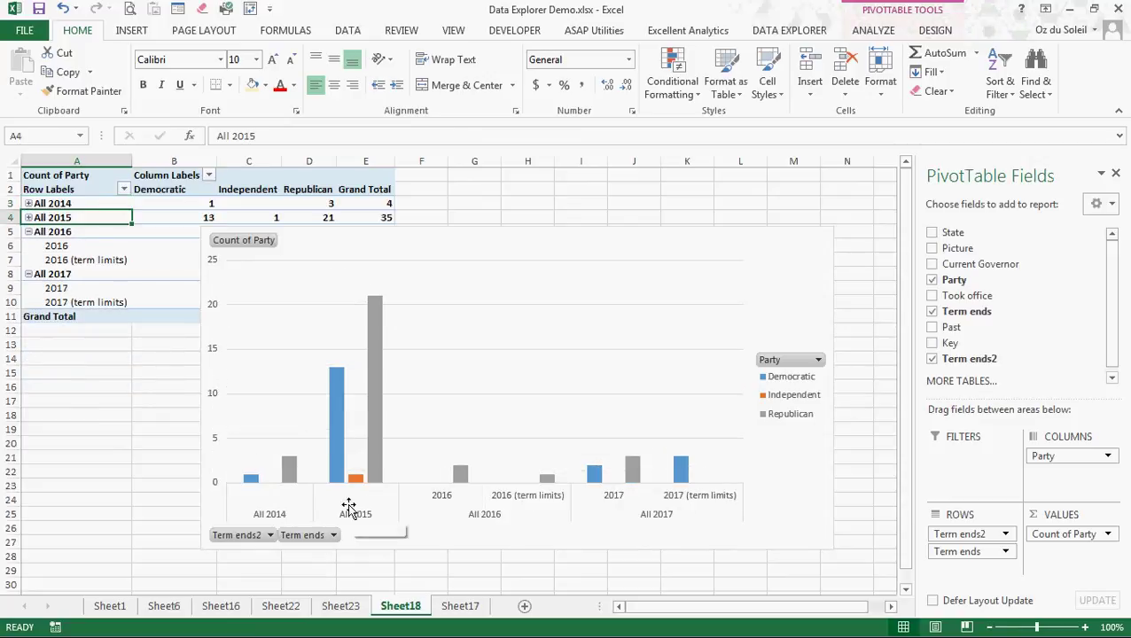
click(29, 232)
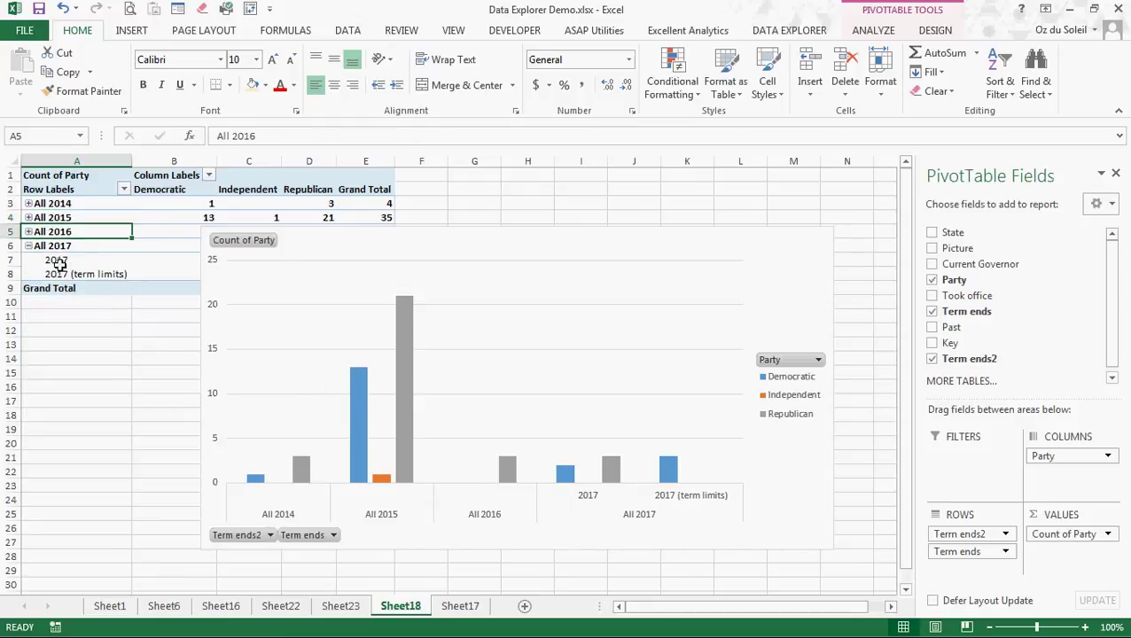
click(28, 246)
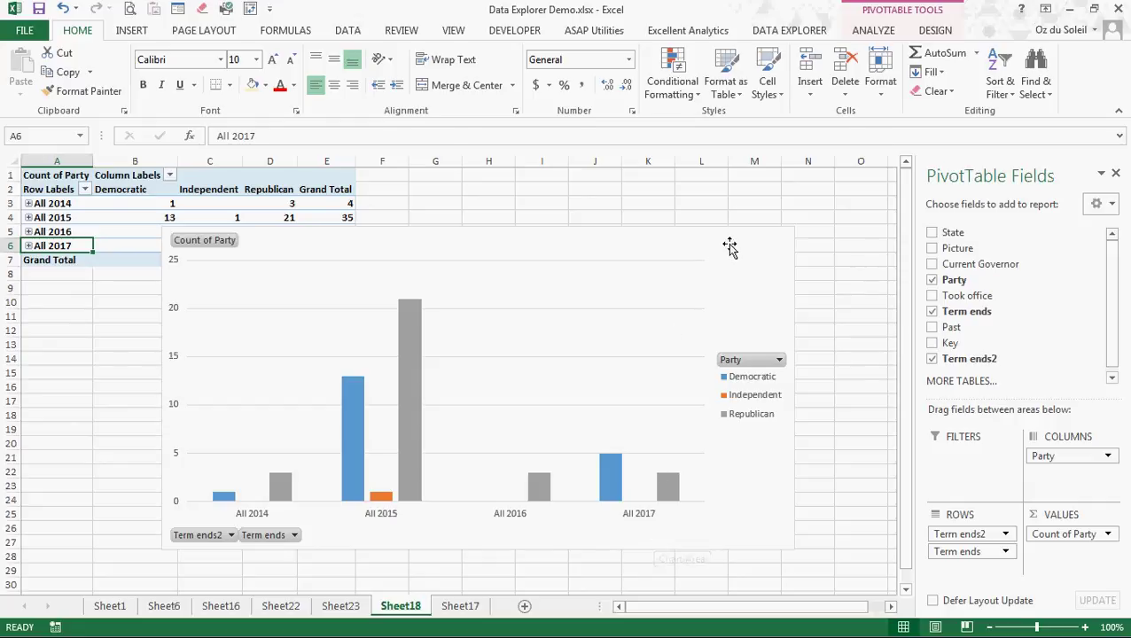
drag(730, 243, 755, 232)
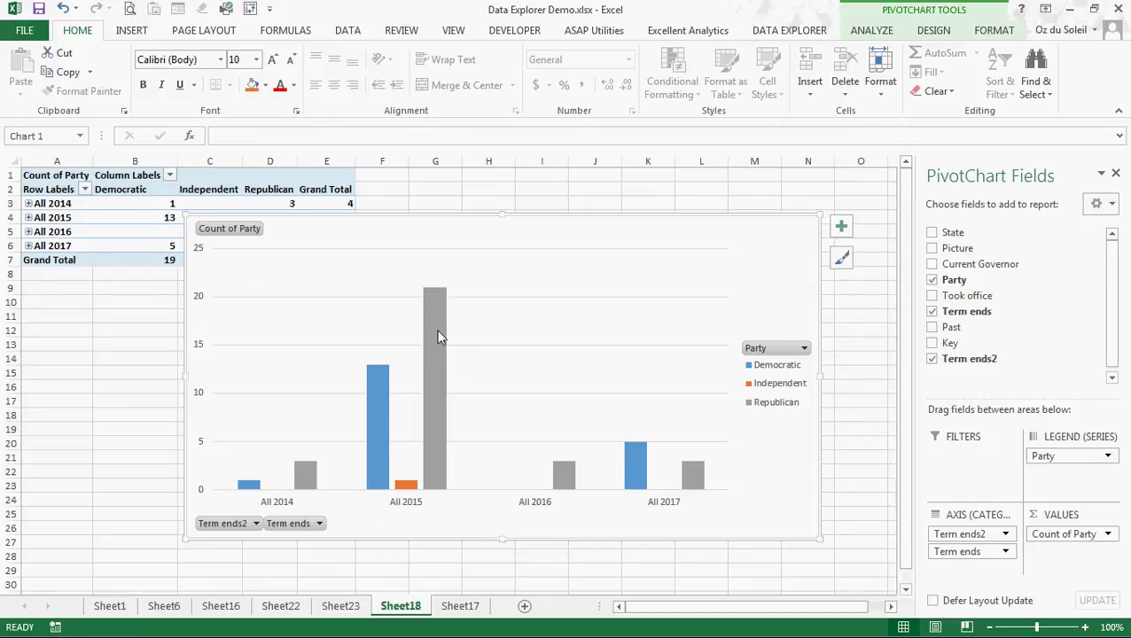
mouse_move(437, 336)
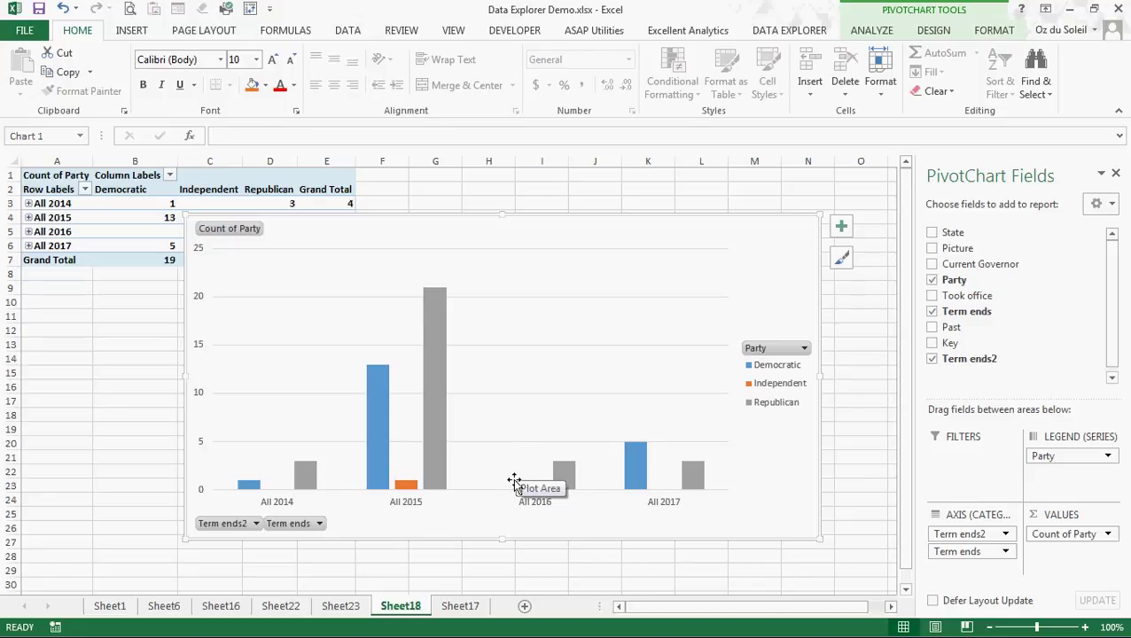
mouse_move(568, 483)
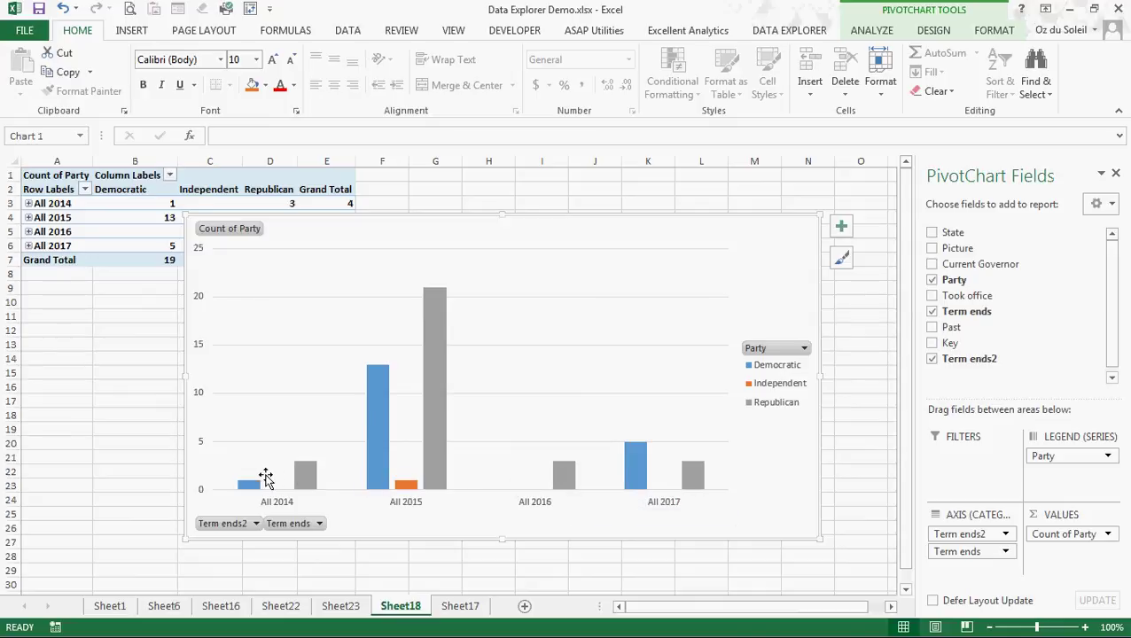
mouse_move(252, 490)
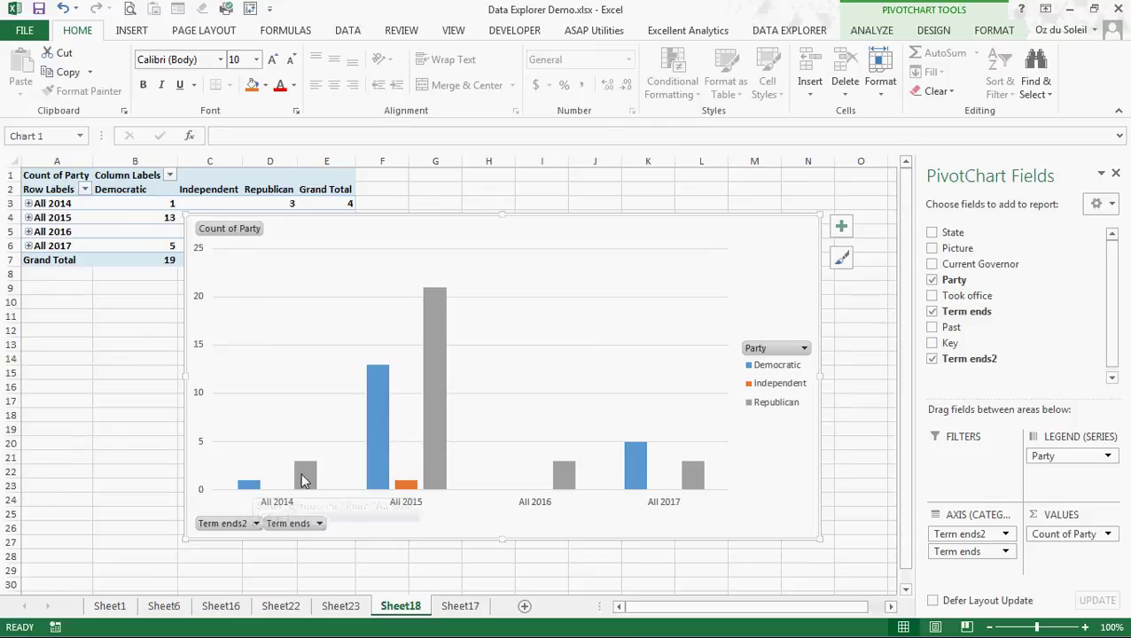
mouse_move(304, 480)
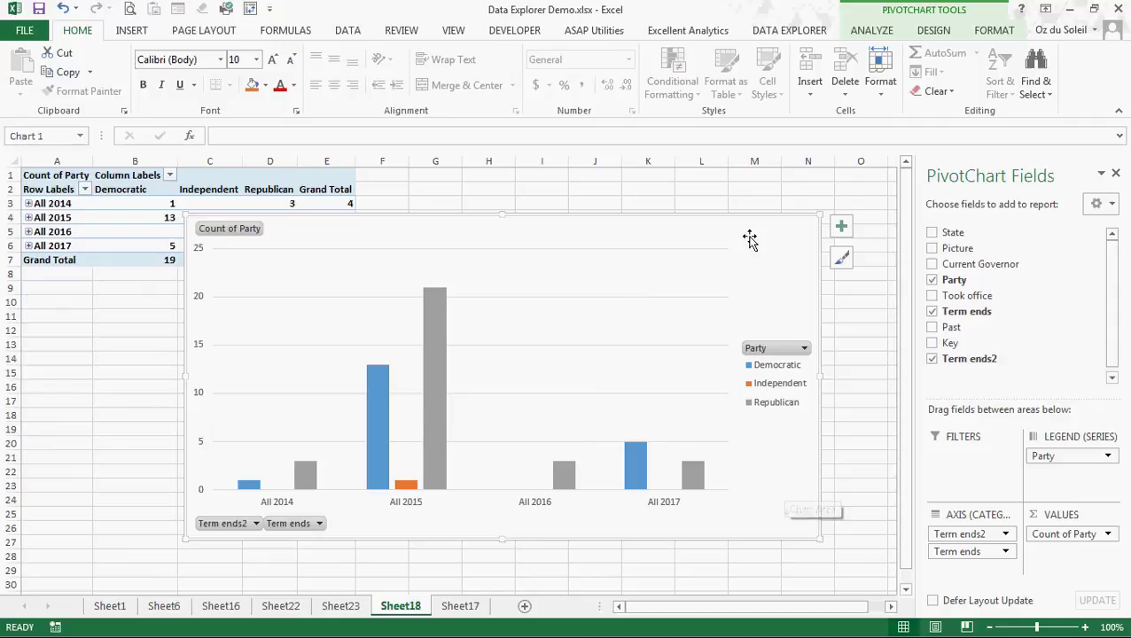
Move the PivotChart lower, raise its top edge, then shift it slightly up and right.
drag(757, 230, 759, 270)
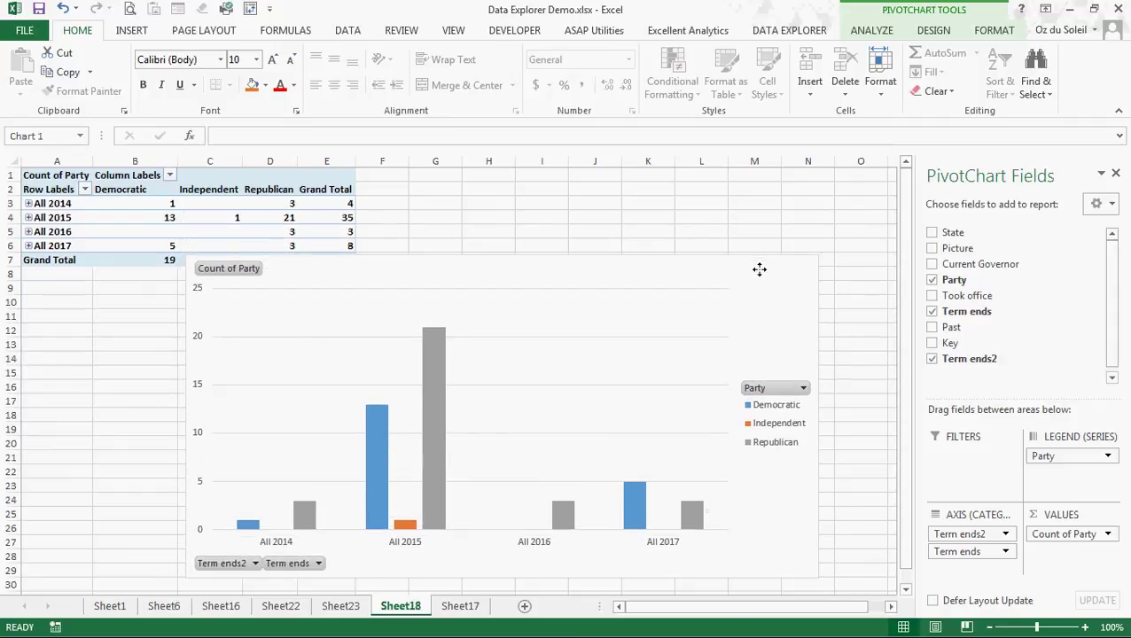
drag(505, 254, 504, 247)
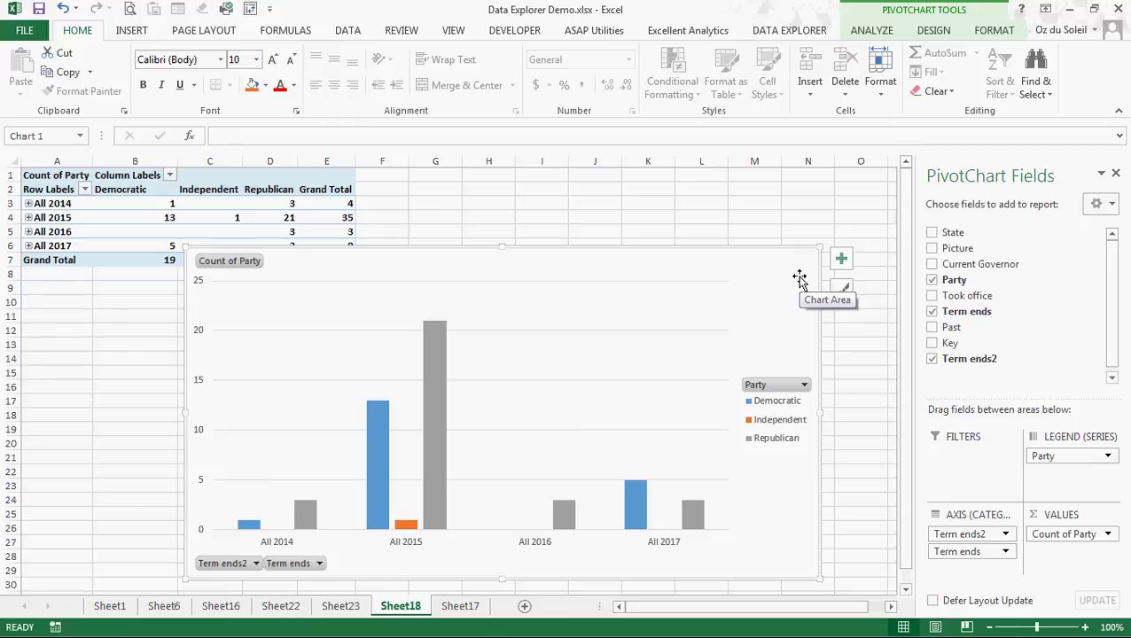
drag(783, 266, 786, 247)
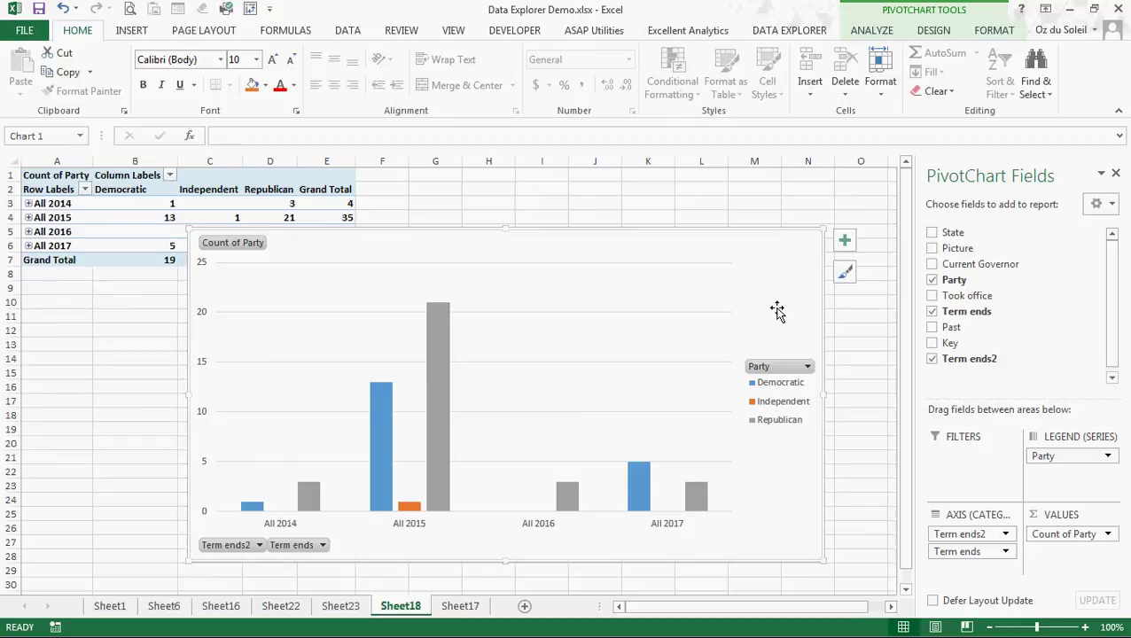